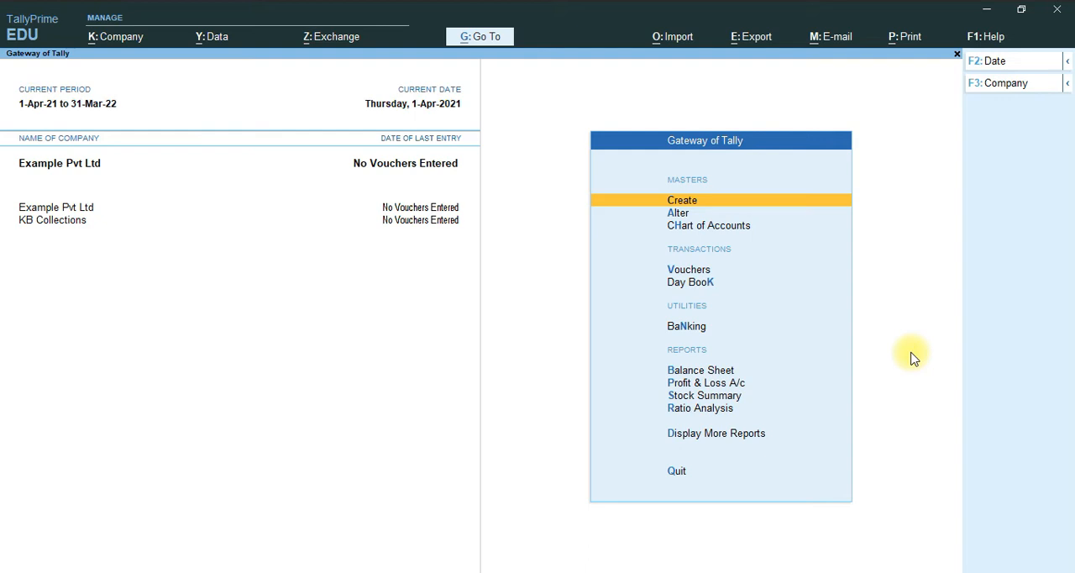
# - Start creating a ledger master named RENT A/C, leaving the alias blank
pyautogui.click(685, 201)
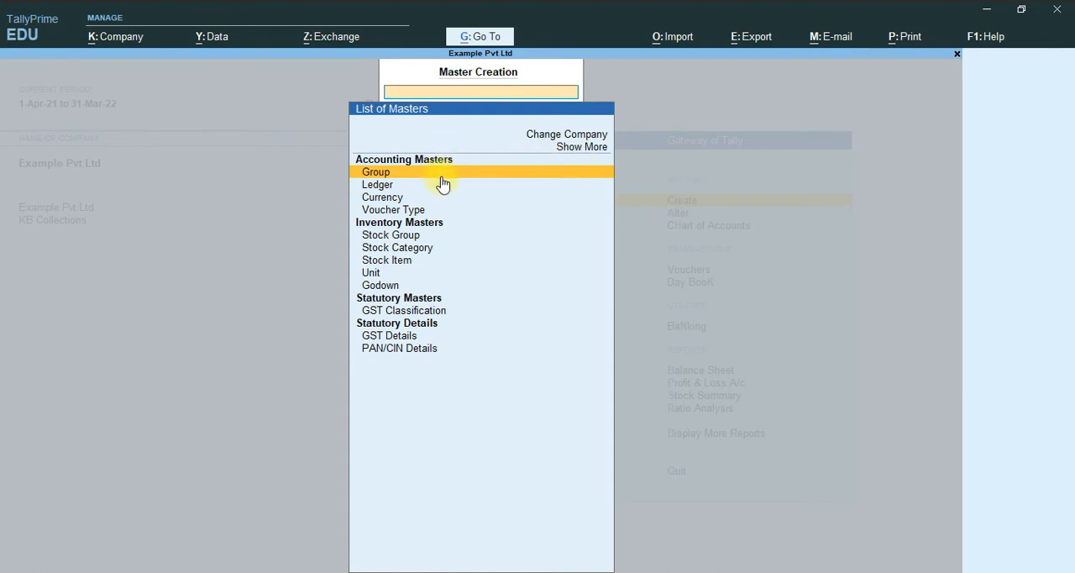
pyautogui.click(371, 185)
pyautogui.click(372, 184)
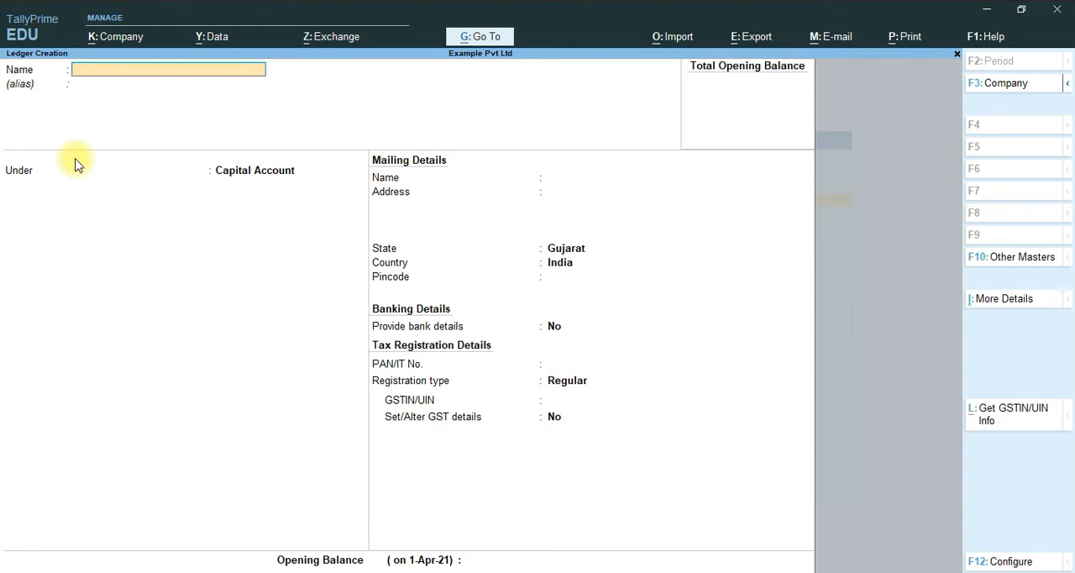
pyautogui.press('capslock')
pyautogui.write('RENT ')
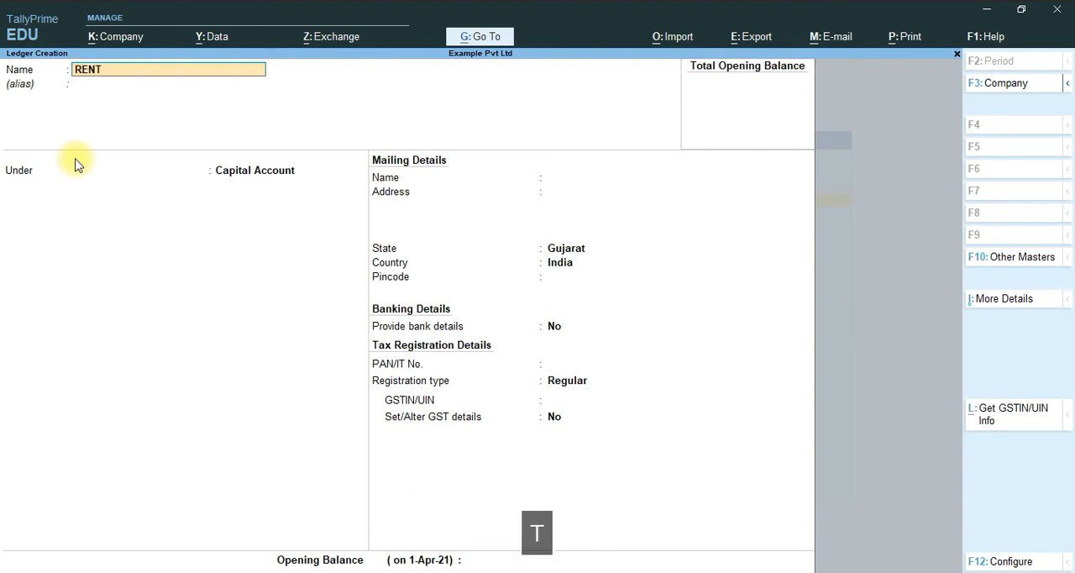
pyautogui.write('A/C')
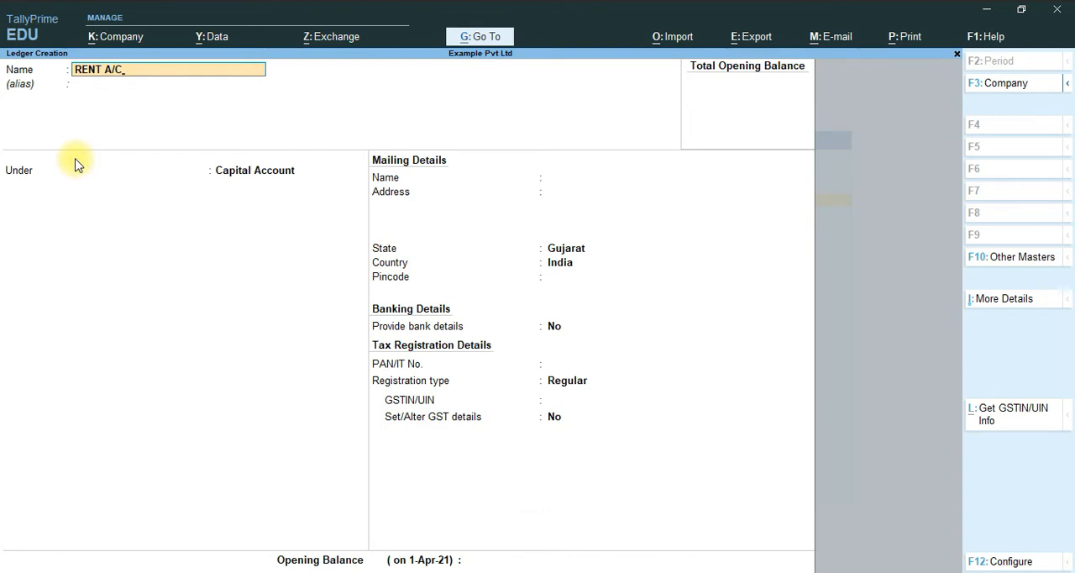
pyautogui.press('Return')
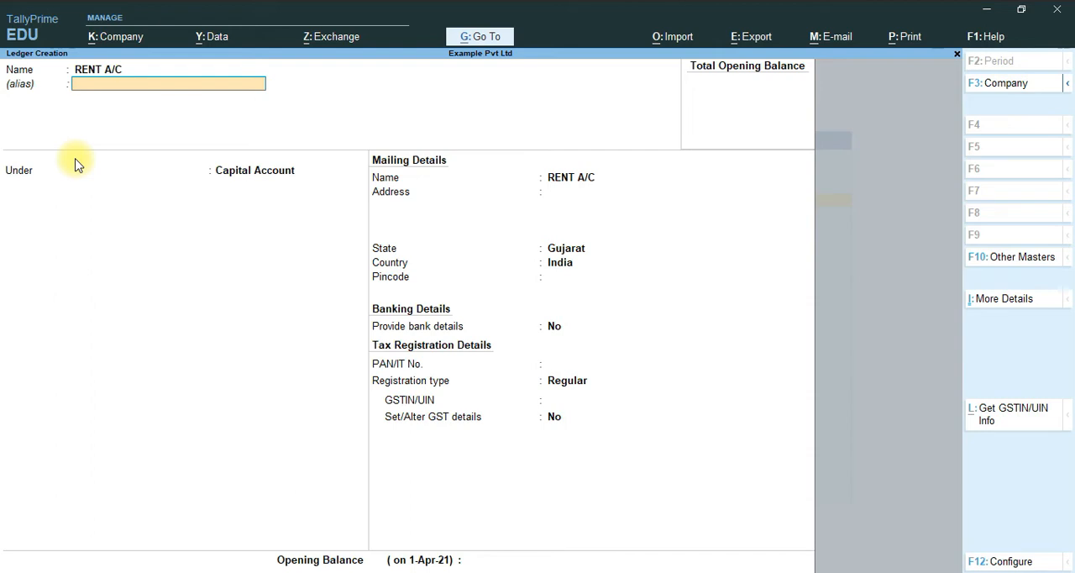
pyautogui.press('Return')
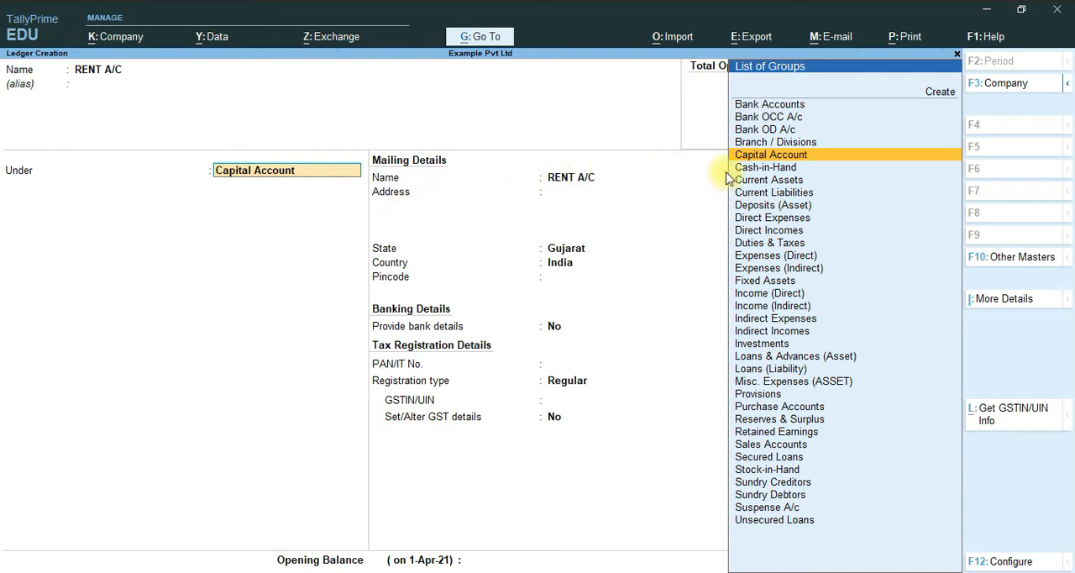
# - Place the RENT A/C ledger under Indirect Expenses and set its type of ledger to Not Applicable
pyautogui.click(785, 323)
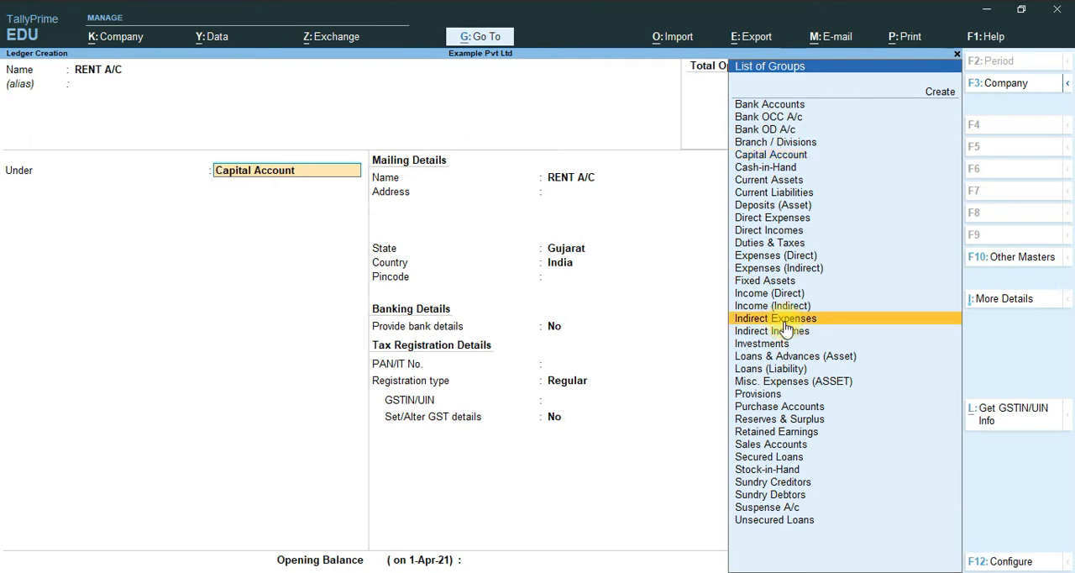
pyautogui.press('Return')
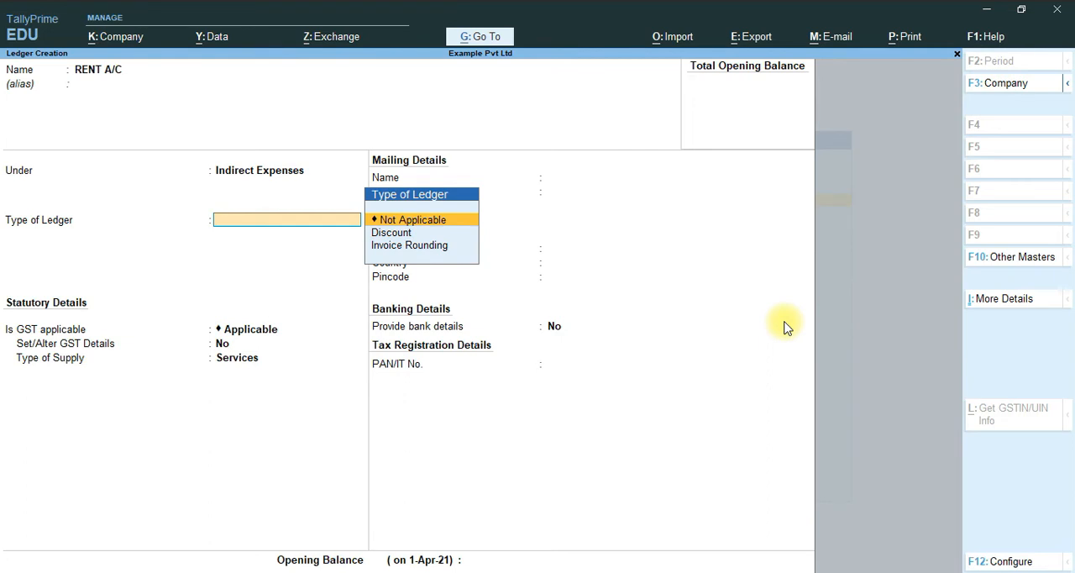
pyautogui.press('Return')
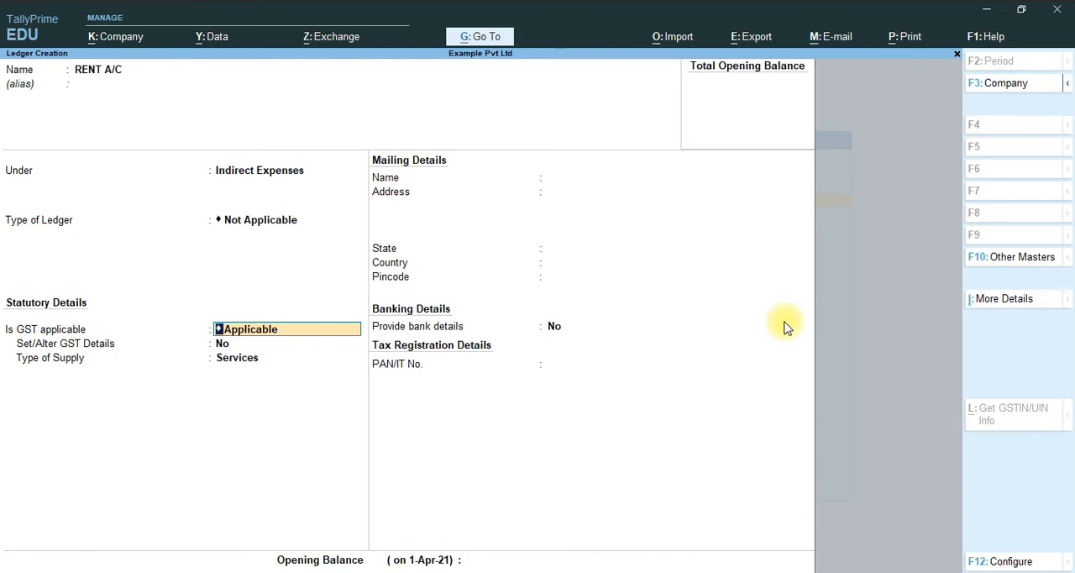
# - Keep GST applicable for RENT A/C, set Set/Alter GST Details to Yes and leave the classification Undefined
pyautogui.press('Return')
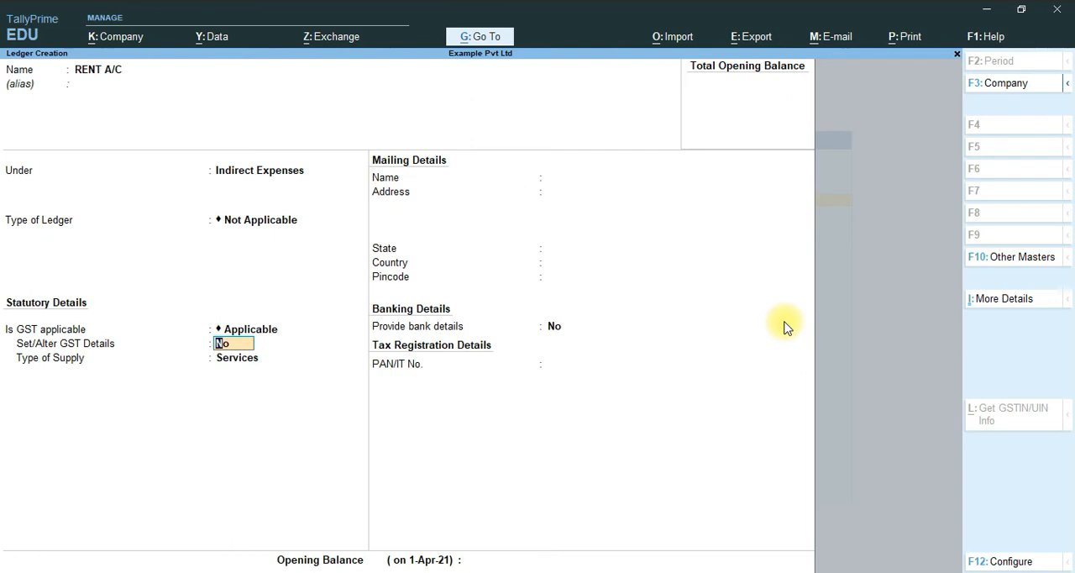
pyautogui.write('y')
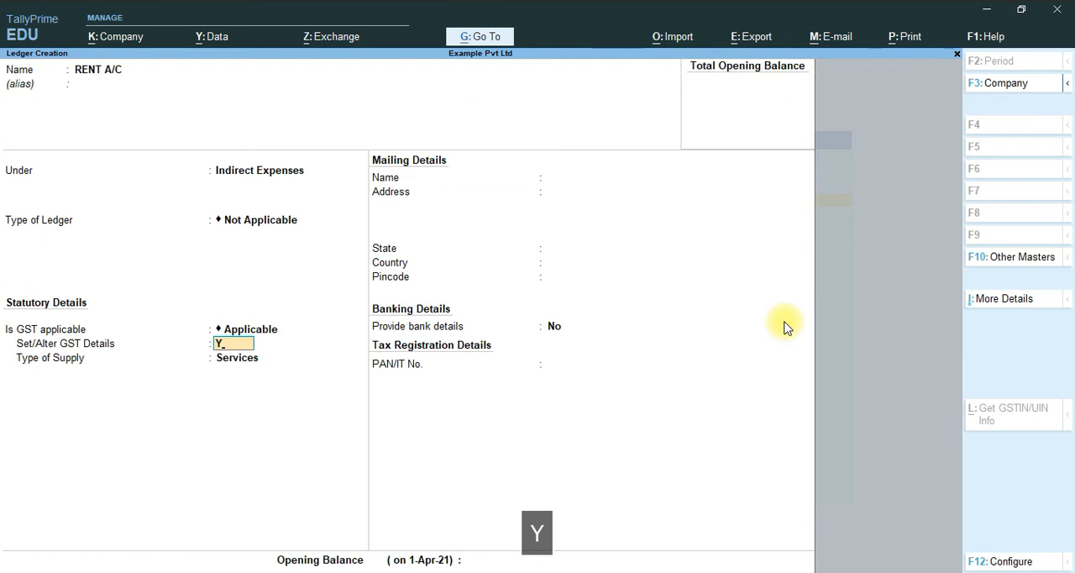
pyautogui.press('Return')
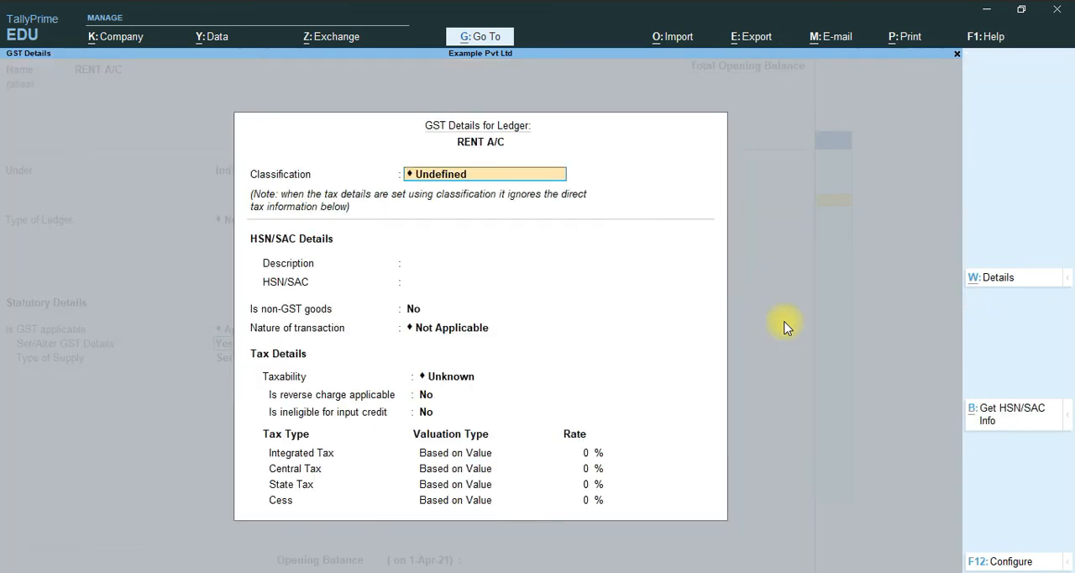
pyautogui.press('Return')
pyautogui.press('Up')
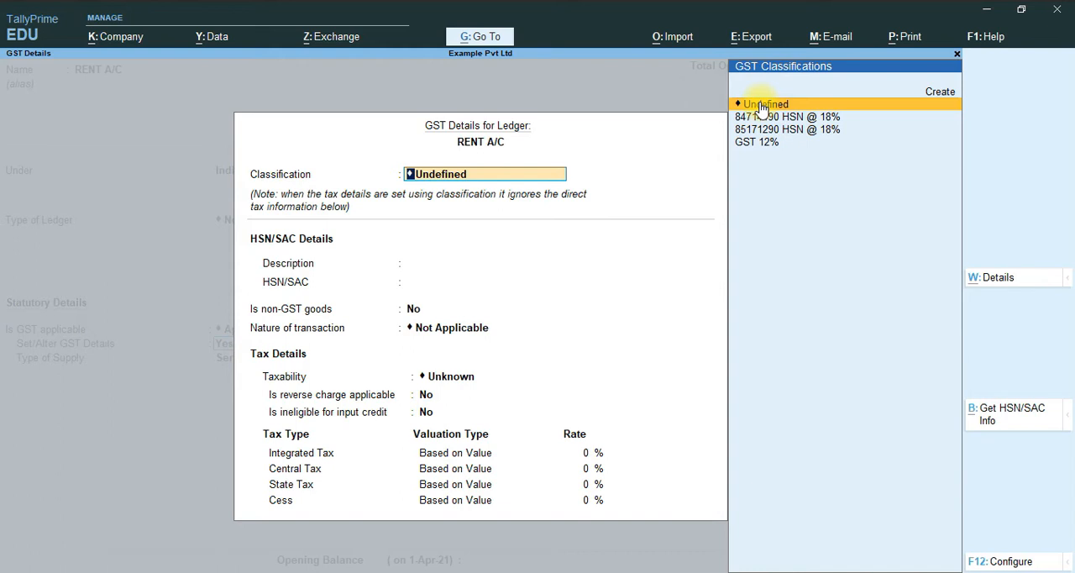
pyautogui.press('Return')
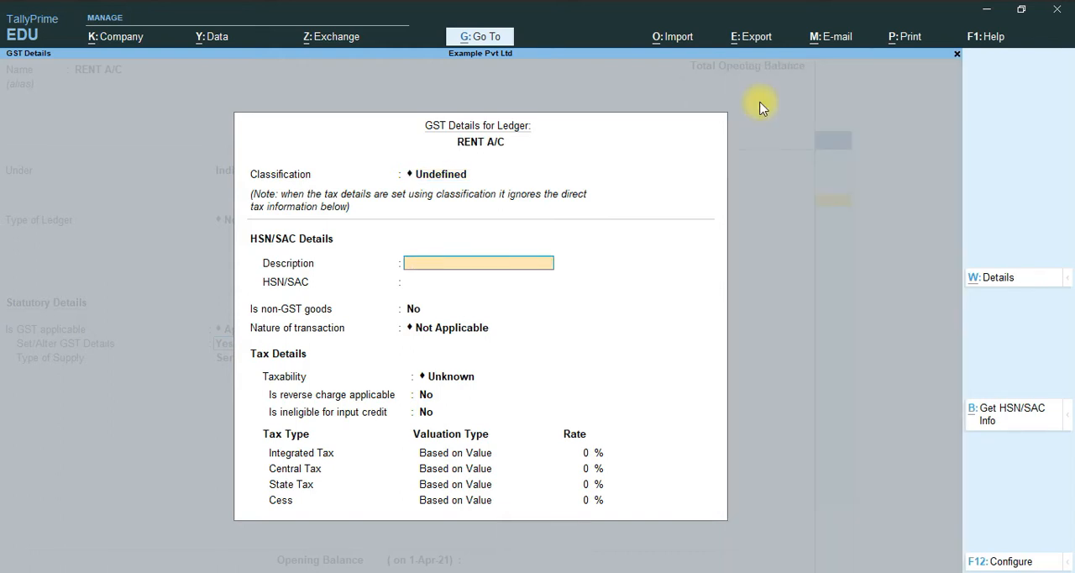
# - Enter the HSN/SAC description RENT OF SHOP and the HSN/SAC code 997212
pyautogui.write('RENT')
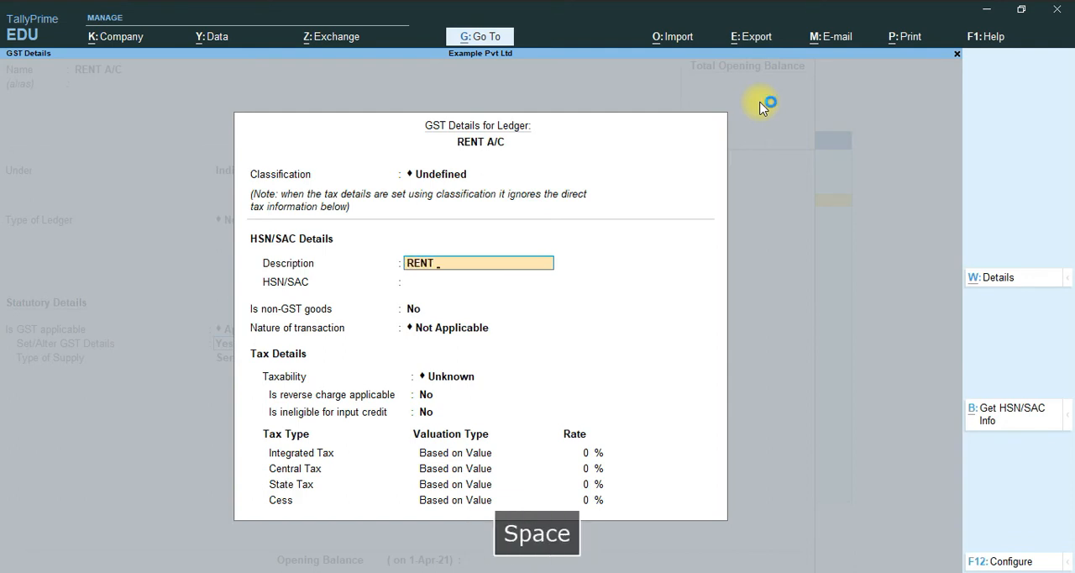
pyautogui.write('OF SHOP')
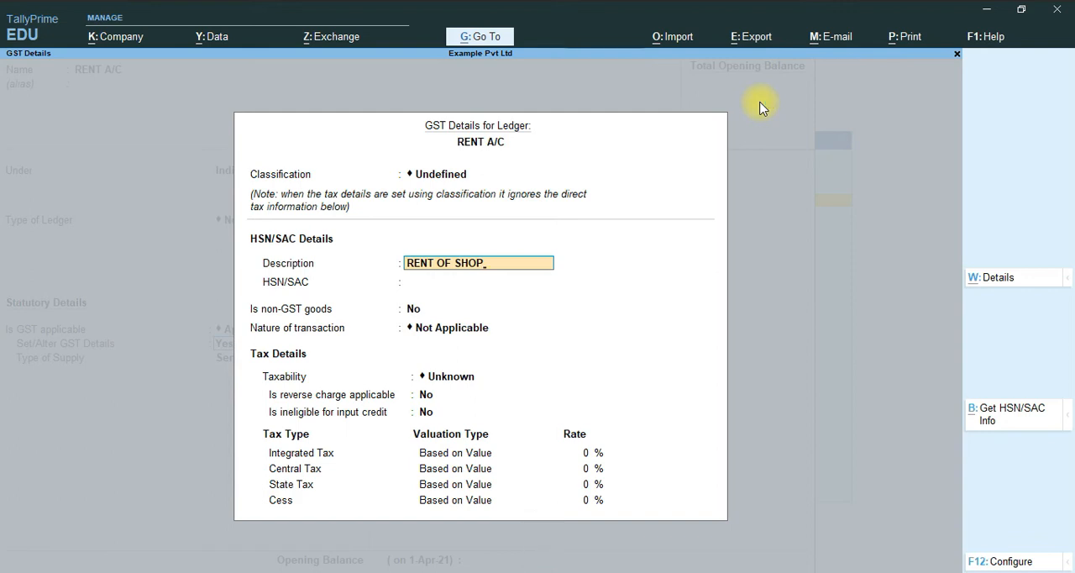
pyautogui.press('Down')
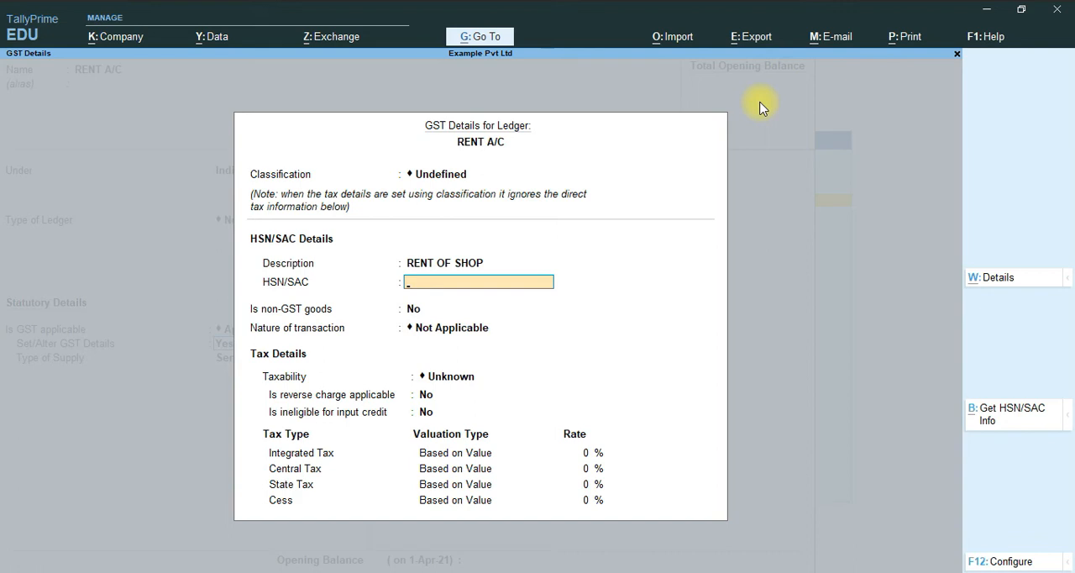
pyautogui.write('997212')
pyautogui.press('Return')
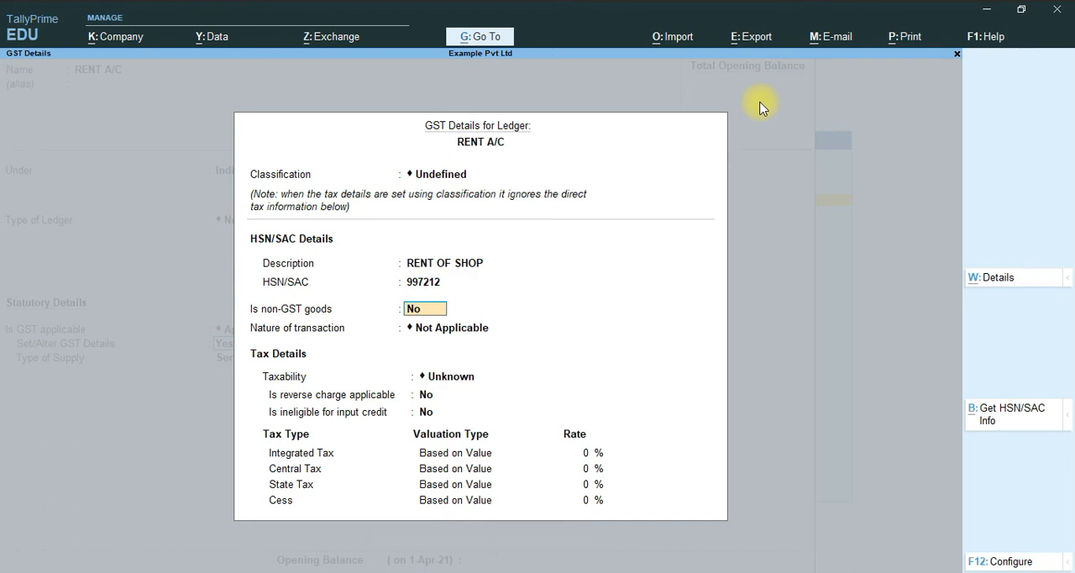
# - Set taxability to Taxable, keeping nature of transaction Not Applicable and non-GST goods, reverse charge and input credit ineligibility at No
pyautogui.press('Return')
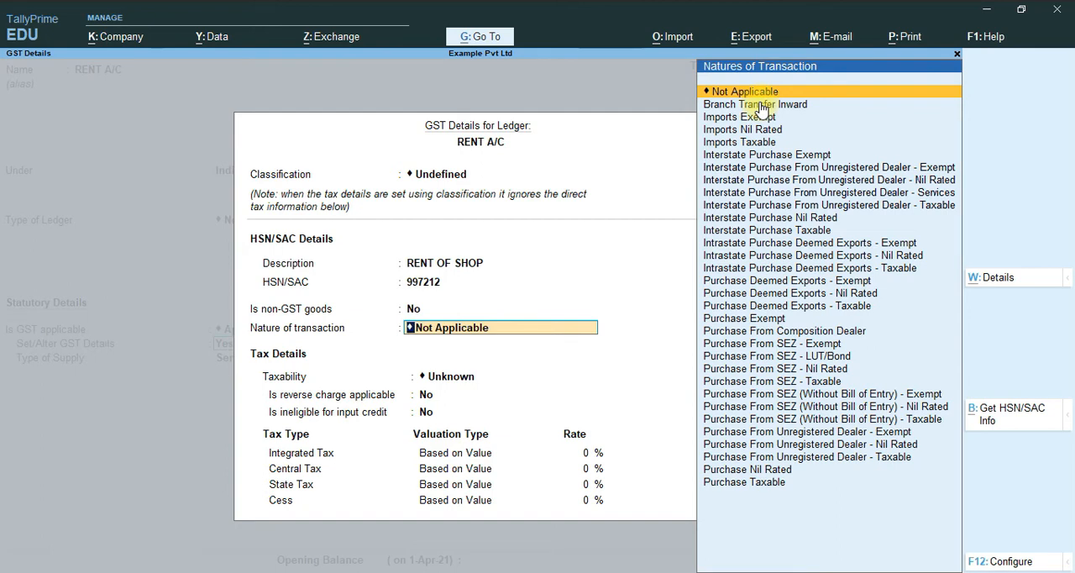
pyautogui.press('Return')
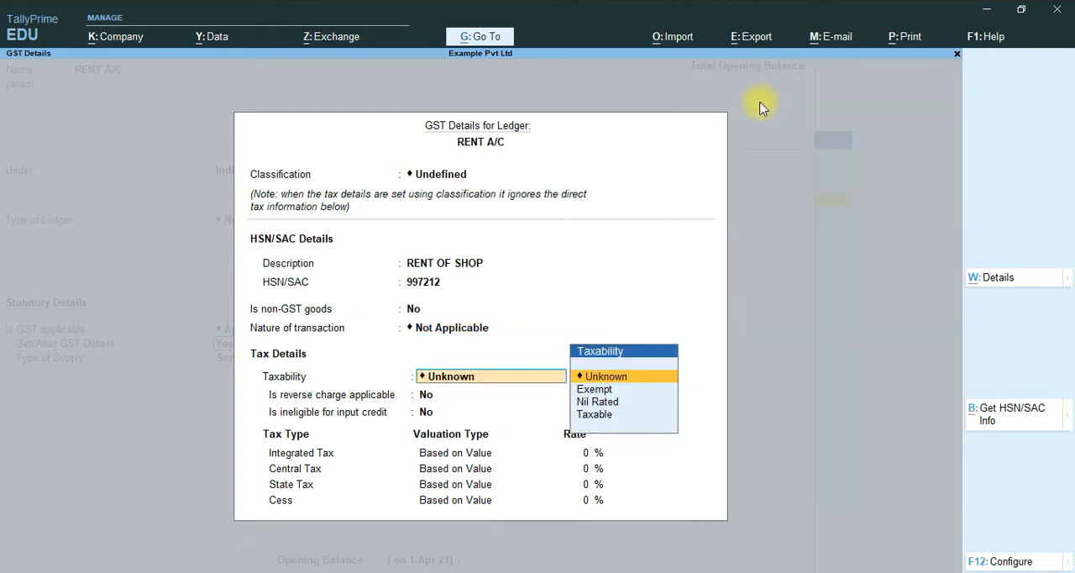
pyautogui.press('Down')
pyautogui.press('Down')
pyautogui.press('Down')
pyautogui.press('Return')
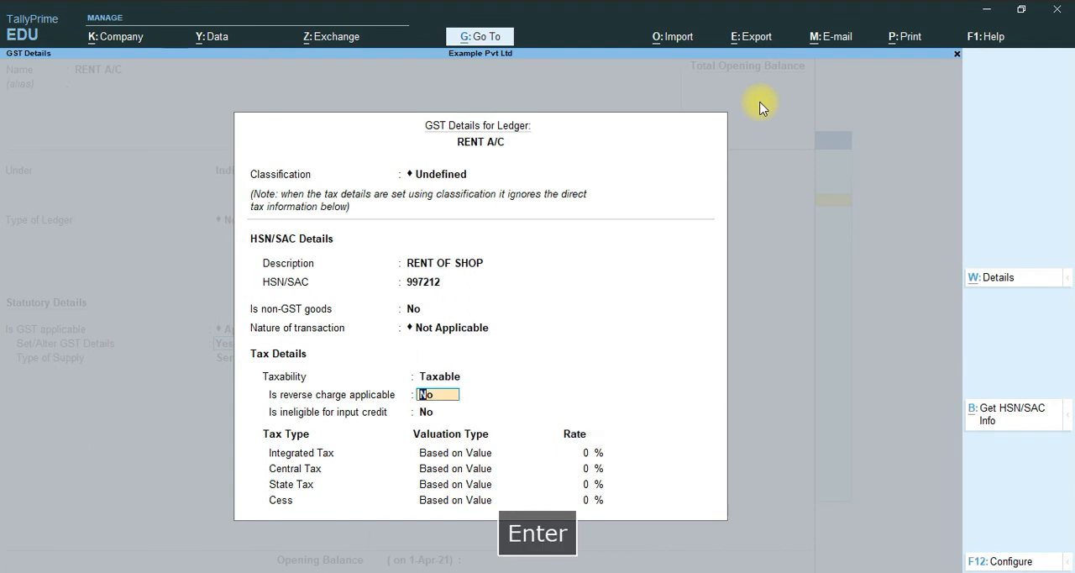
pyautogui.press('Return')
pyautogui.press('Return')
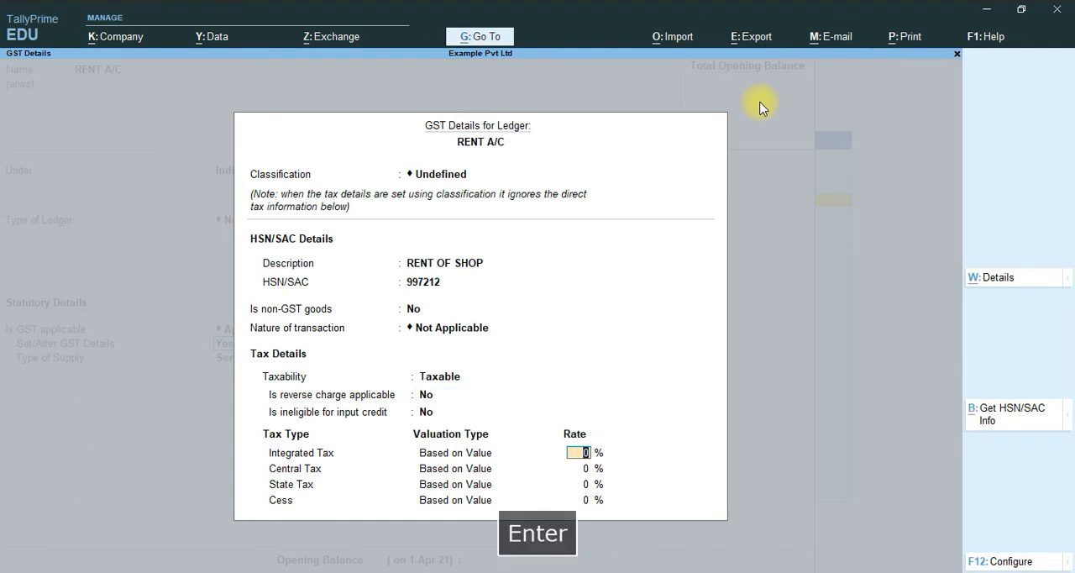
# - Set the Integrated Tax rate to 18% and accept the GST details for the rent ledger
pyautogui.write('18')
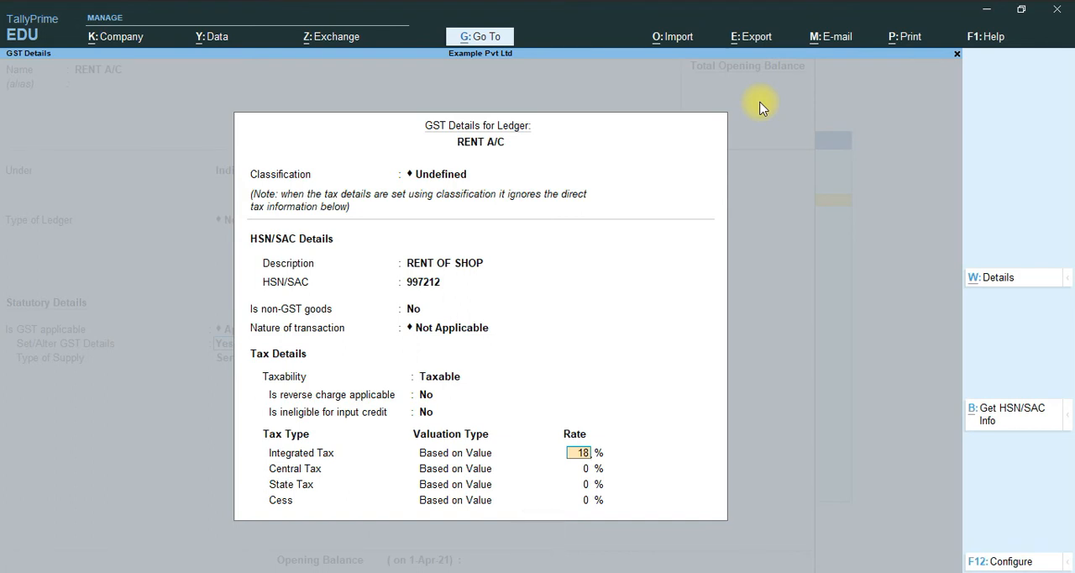
pyautogui.press('Return')
pyautogui.press('Return')
pyautogui.press('Return')
pyautogui.press('Return')
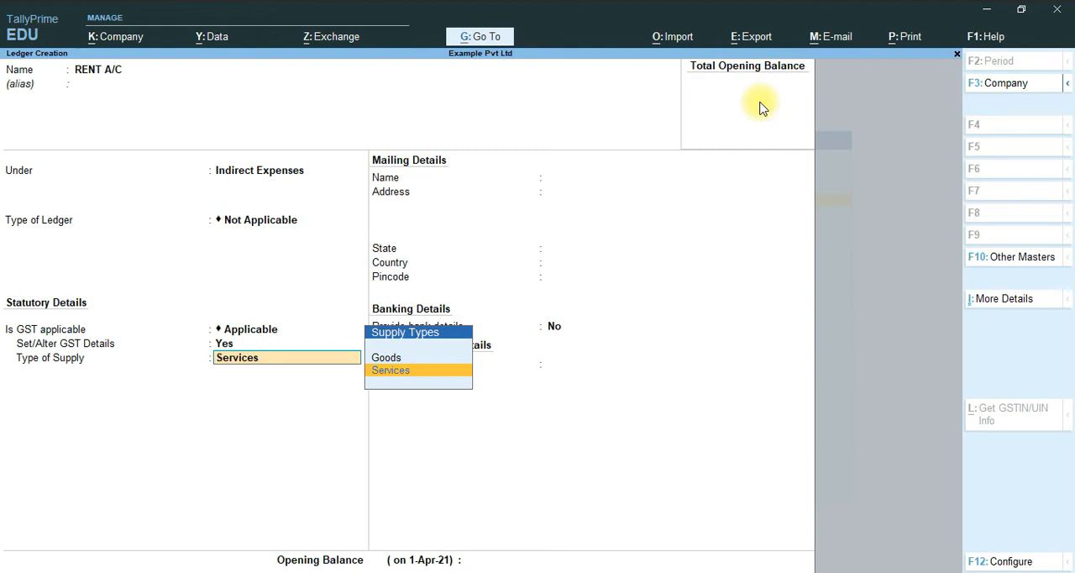
# - Choose Services as the type of supply, skip bank details and opening balance, and save the RENT A/C ledger
pyautogui.click(407, 378)
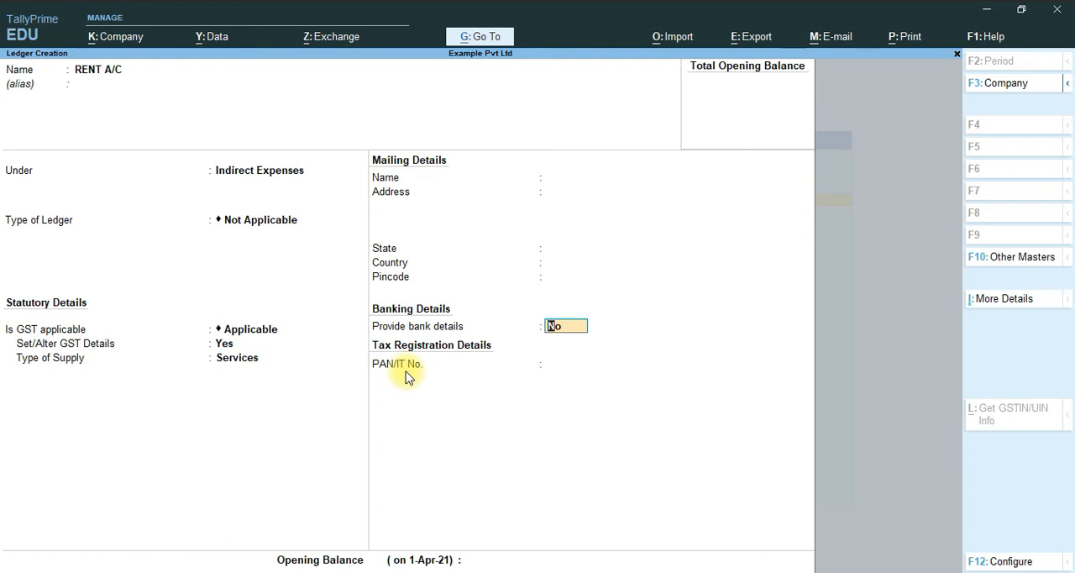
pyautogui.press('Return')
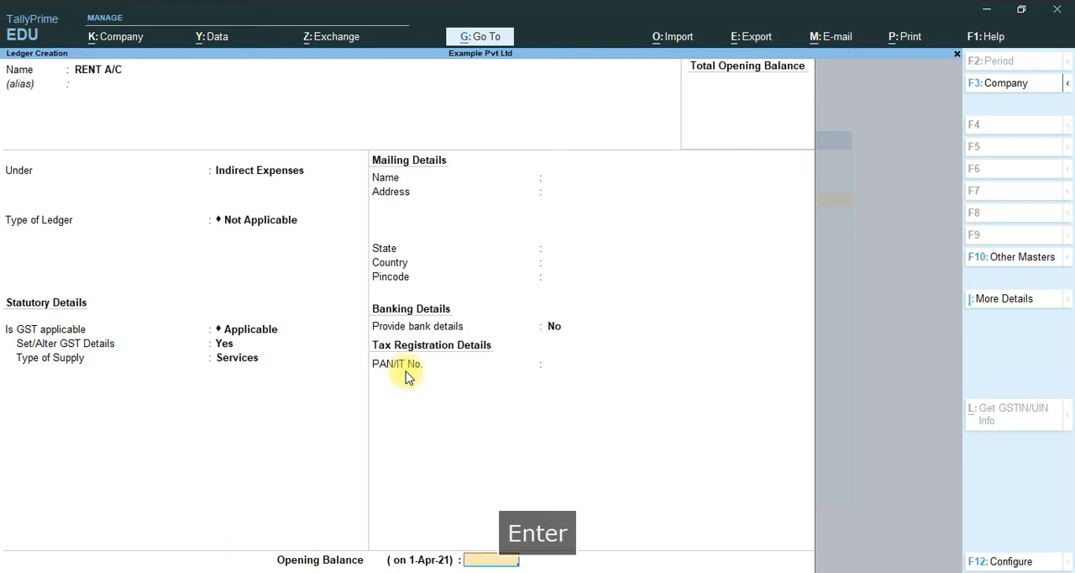
pyautogui.press('Return')
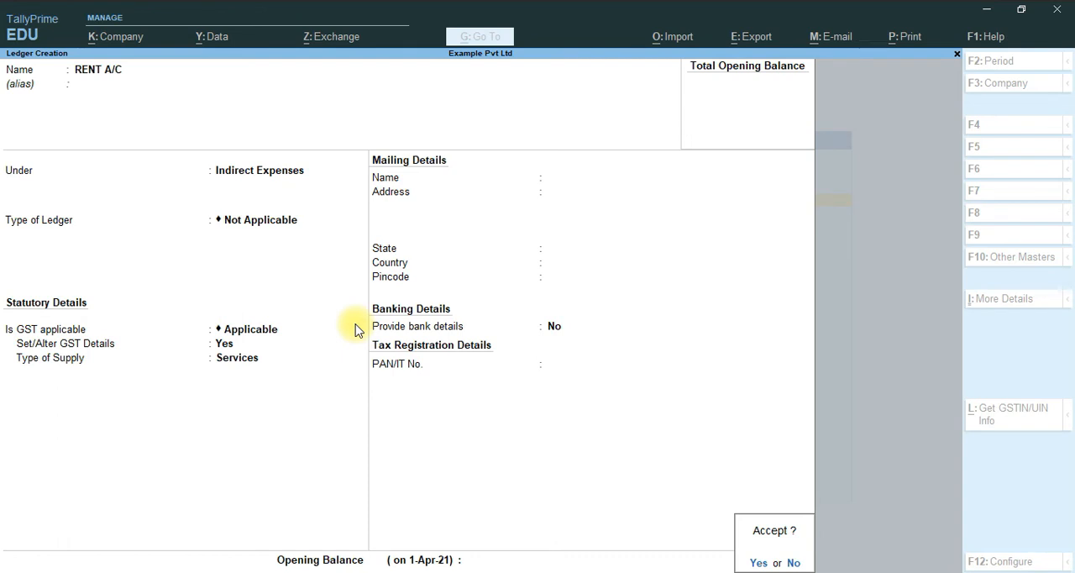
pyautogui.press('y')
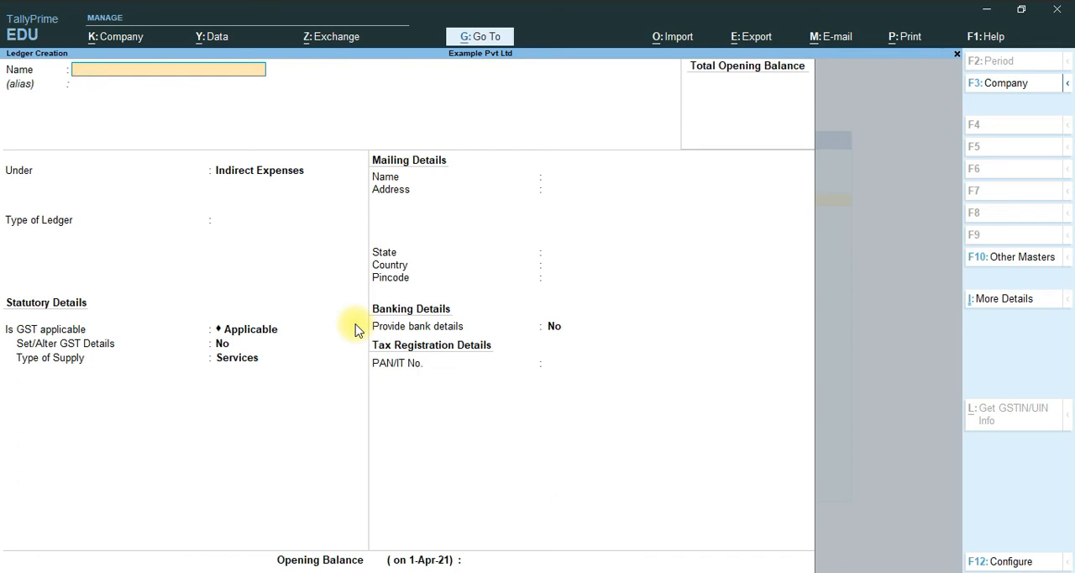
# - Name the next new ledger FURNITURE A/C and leave its alias blank
pyautogui.write('F')
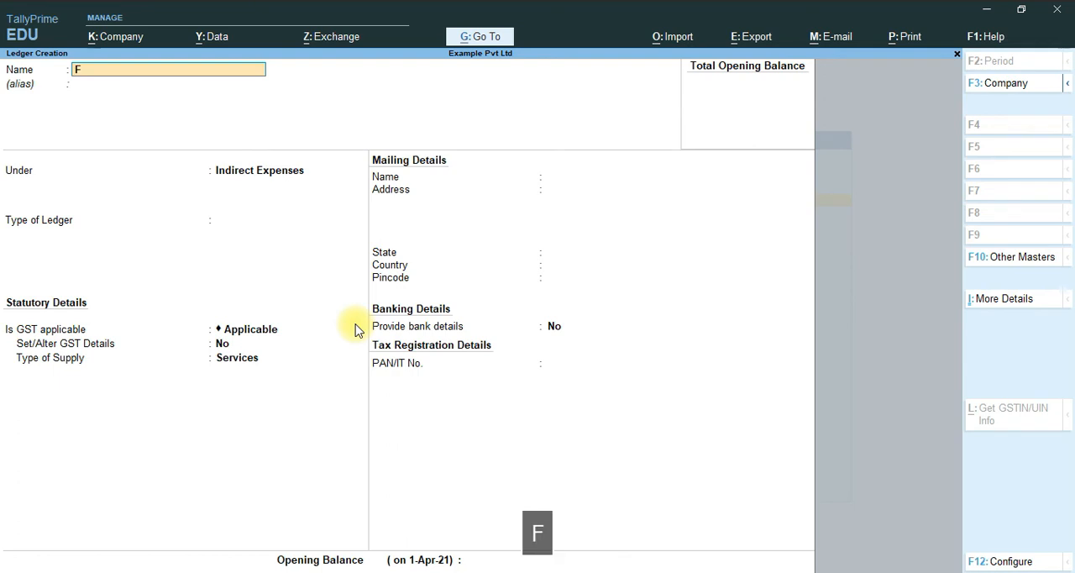
pyautogui.write('URNITURE A/C')
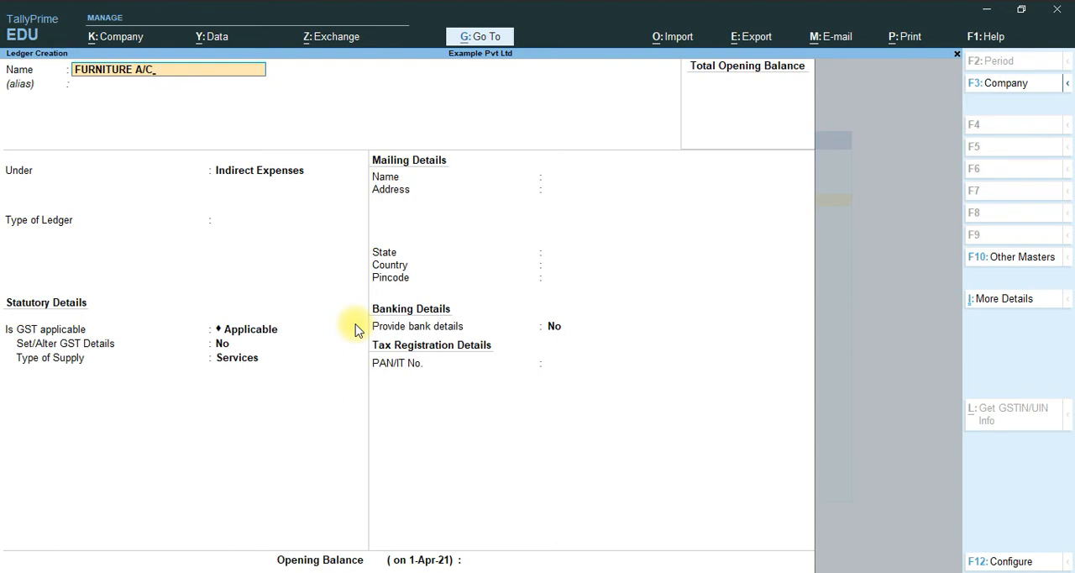
pyautogui.press('Return')
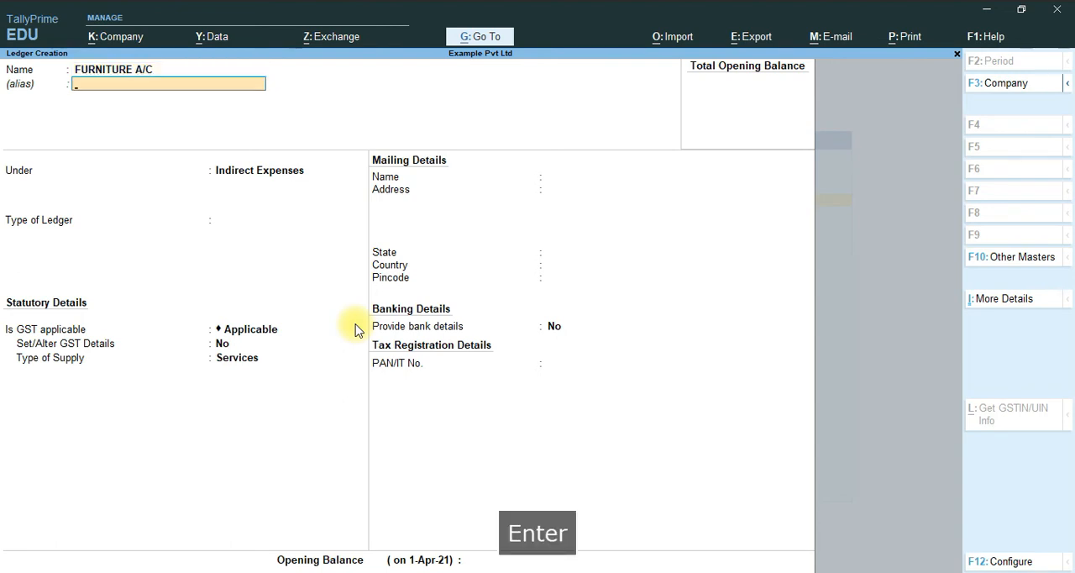
pyautogui.press('Return')
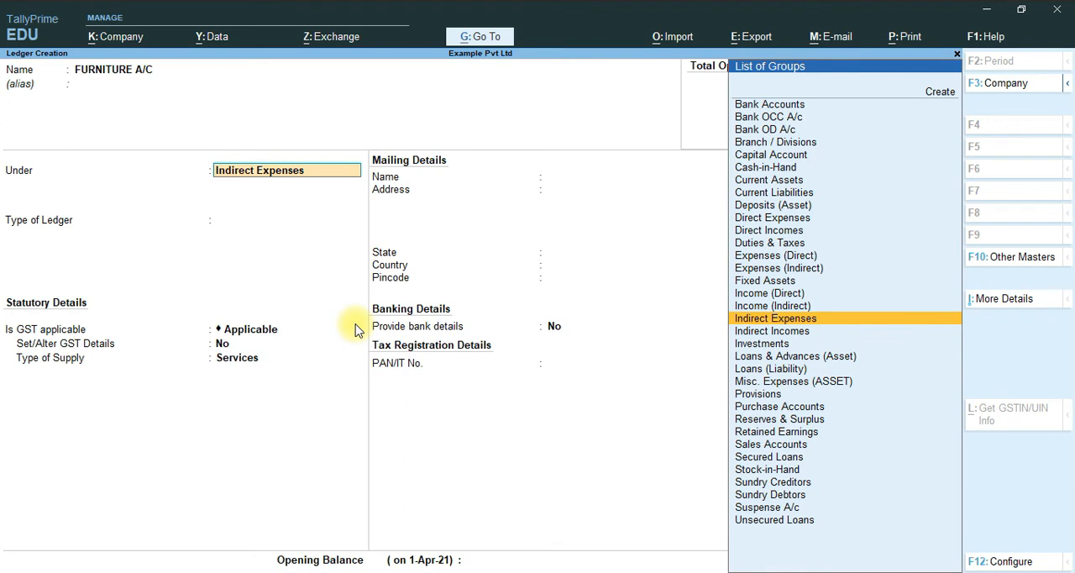
# - Change the FURNITURE A/C ledger's group to Fixed Assets
pyautogui.press('Right')
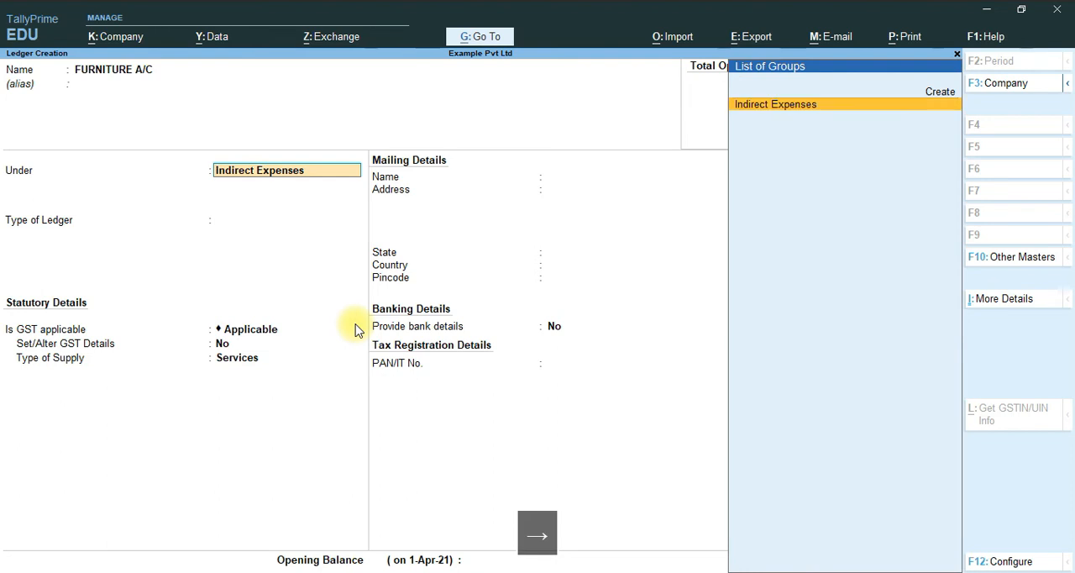
pyautogui.press('Left')
pyautogui.press('BackSpace')
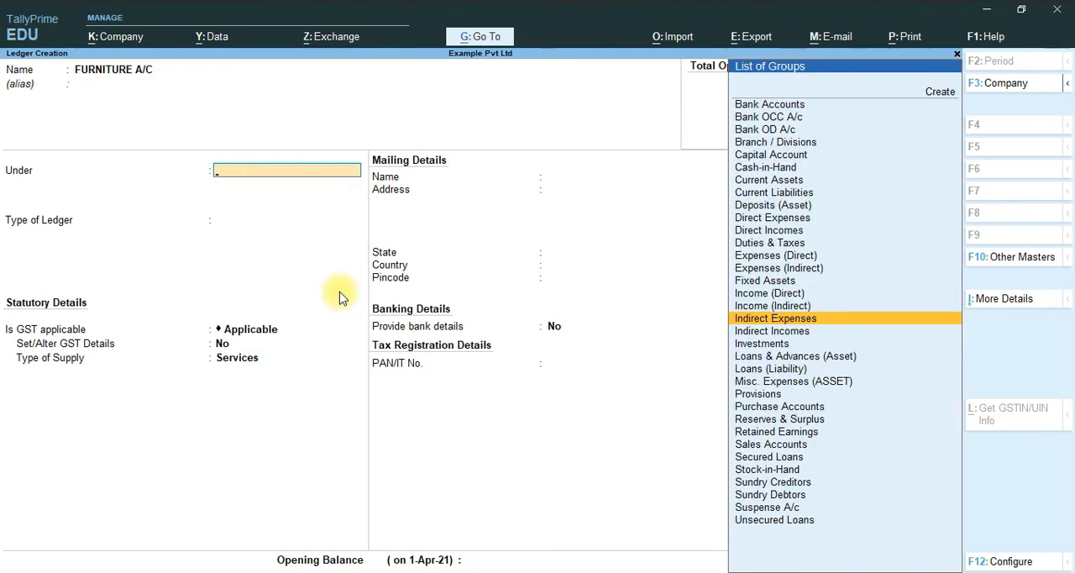
pyautogui.press('Up')
pyautogui.press('Up')
pyautogui.press('Up')
pyautogui.press('Return')
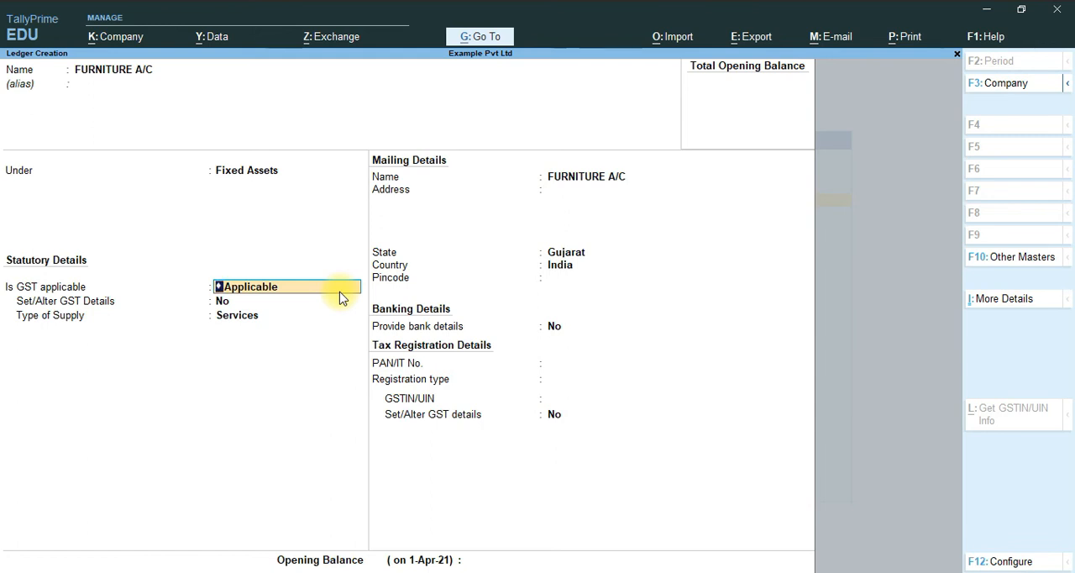
# - Keep GST applicable for the FURNITURE A/C ledger and choose Yes to set its GST details
pyautogui.press('Return')
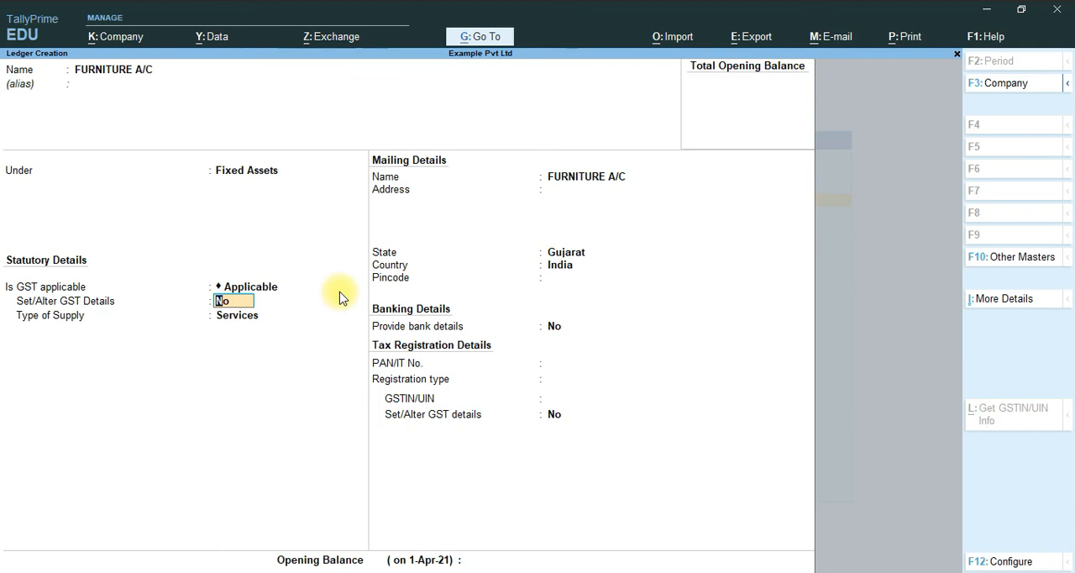
pyautogui.press('y')
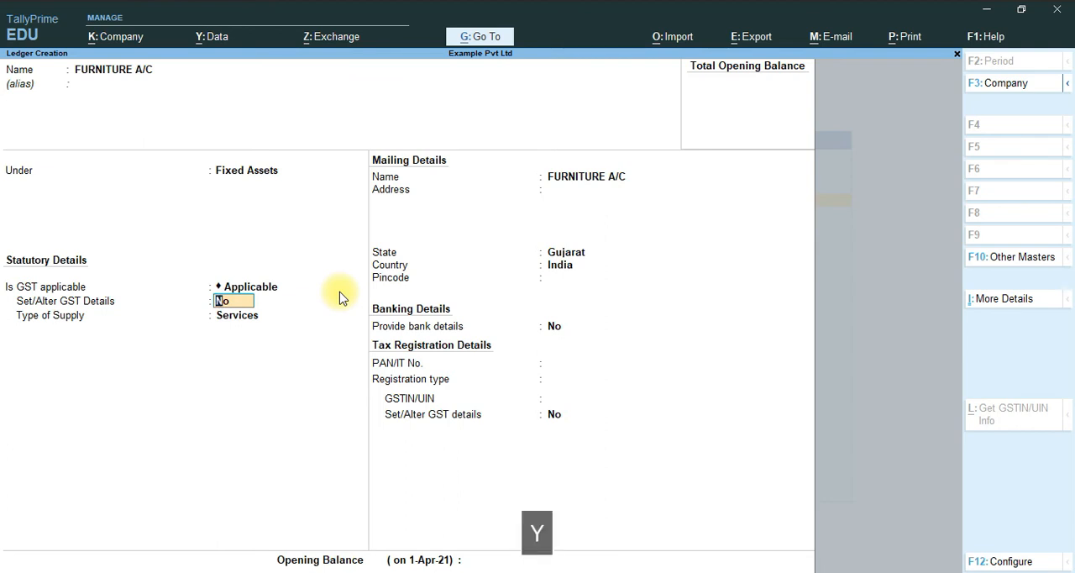
pyautogui.press('Return')
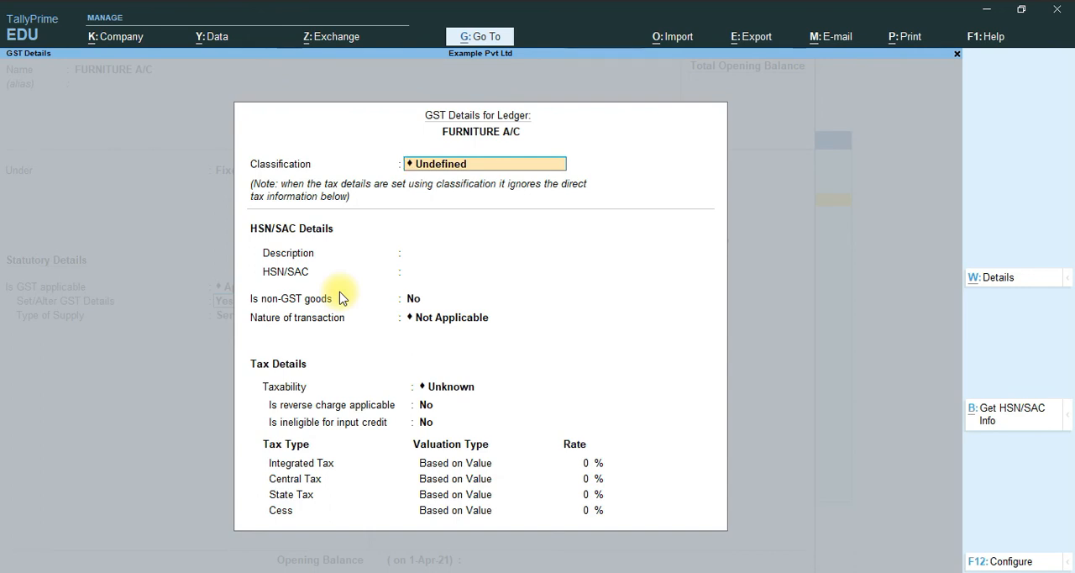
# - Keep the classification Undefined, leave the description blank, and enter 340520 as the furniture ledger's HSN/SAC
pyautogui.press('Return')
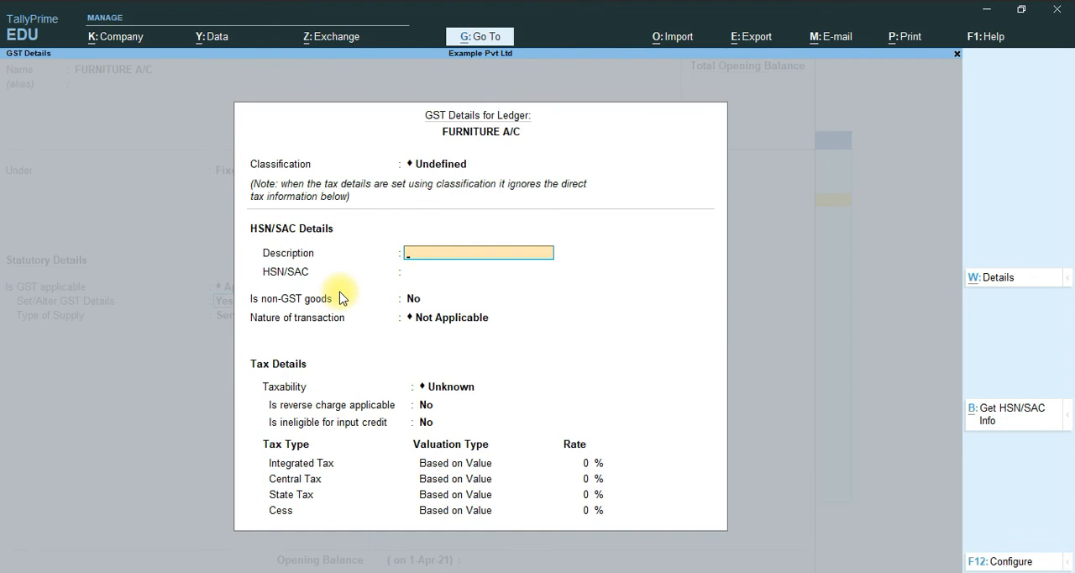
pyautogui.press('Return')
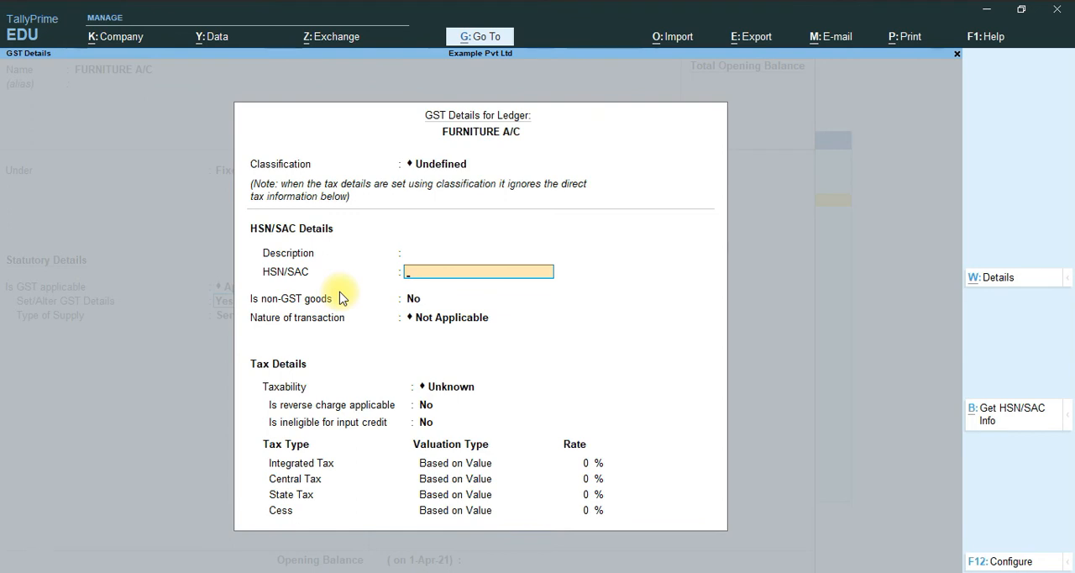
pyautogui.write('340')
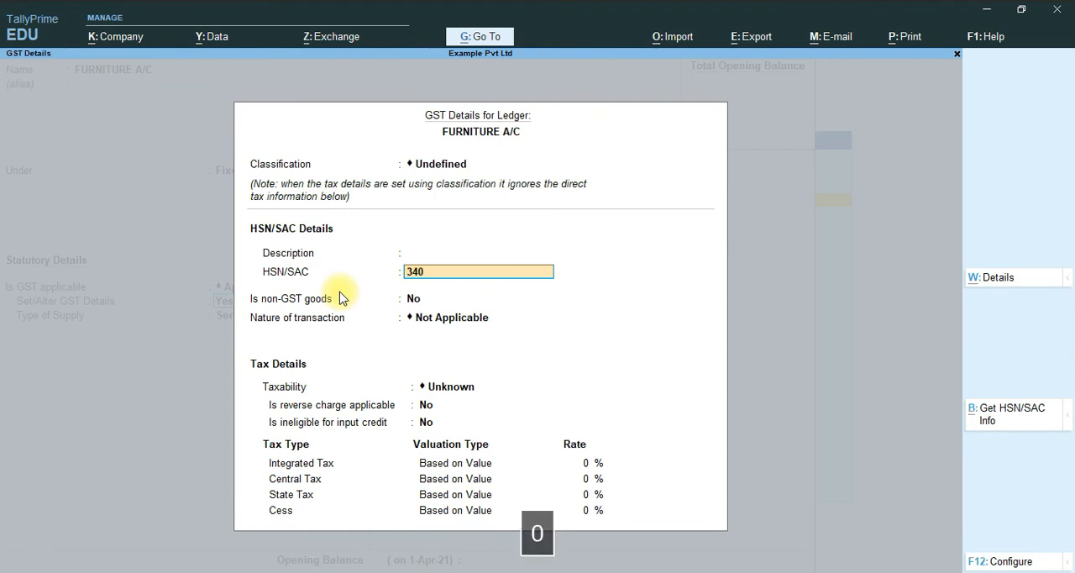
pyautogui.write('520')
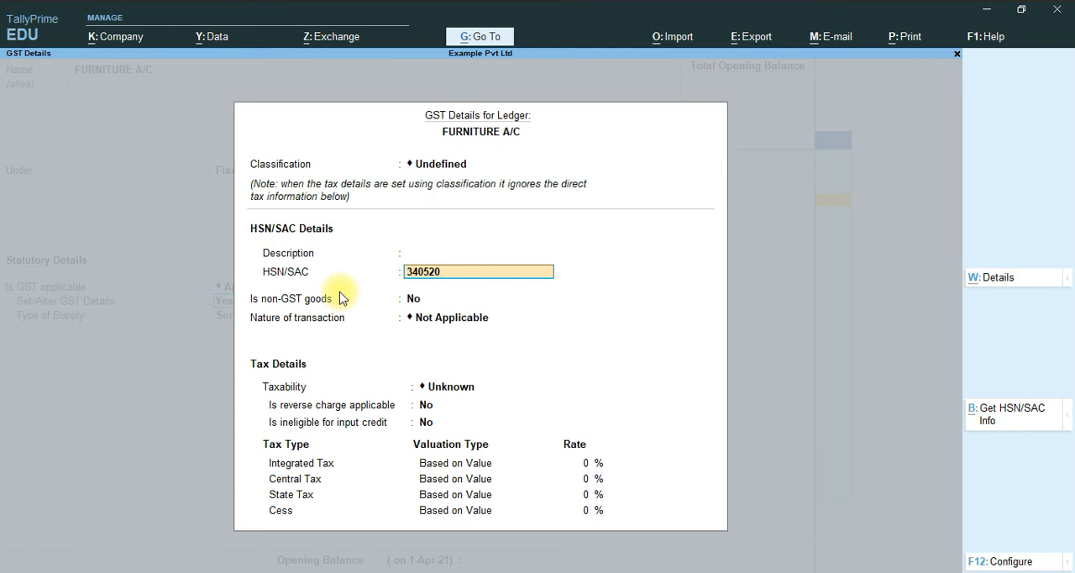
pyautogui.press('Return')
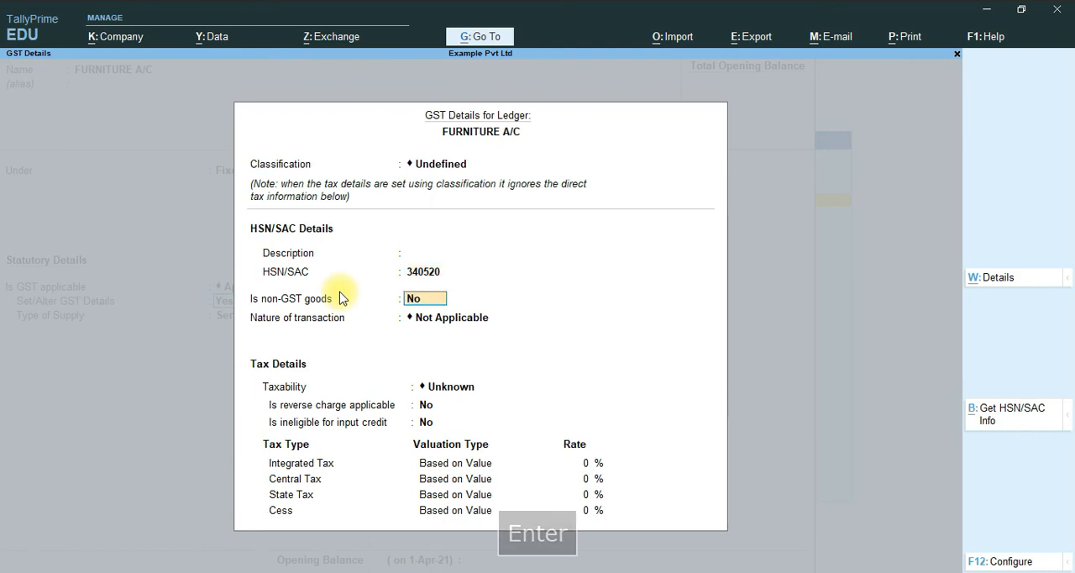
# - Set the furniture ledger's taxability to Taxable, keeping nature of transaction Not Applicable and non-GST goods, reverse charge and input-credit ineligibility at No
pyautogui.press('Return')
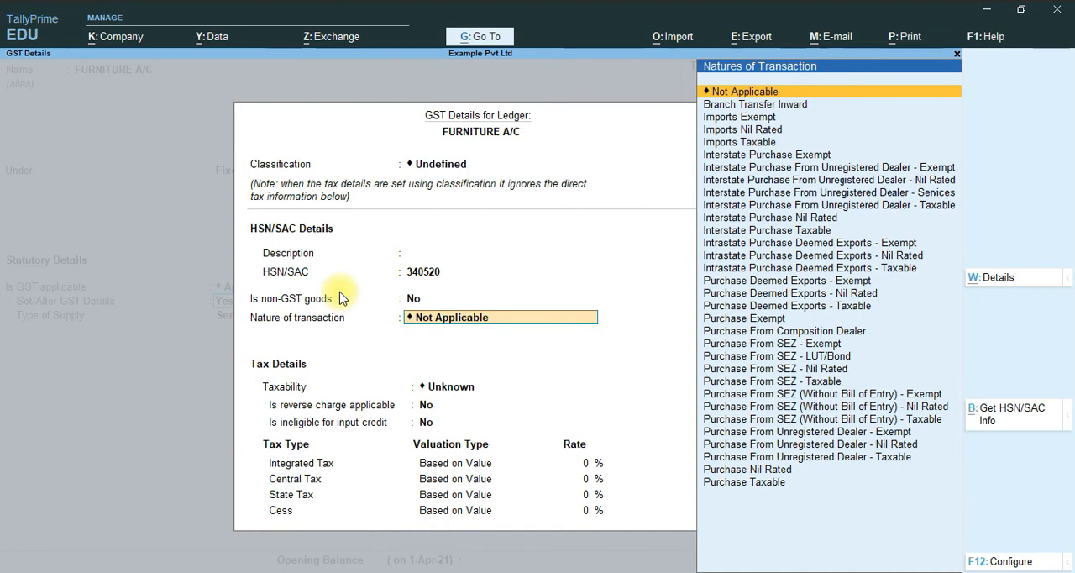
pyautogui.press('Return')
pyautogui.press('Down')
pyautogui.press('Down')
pyautogui.press('Down')
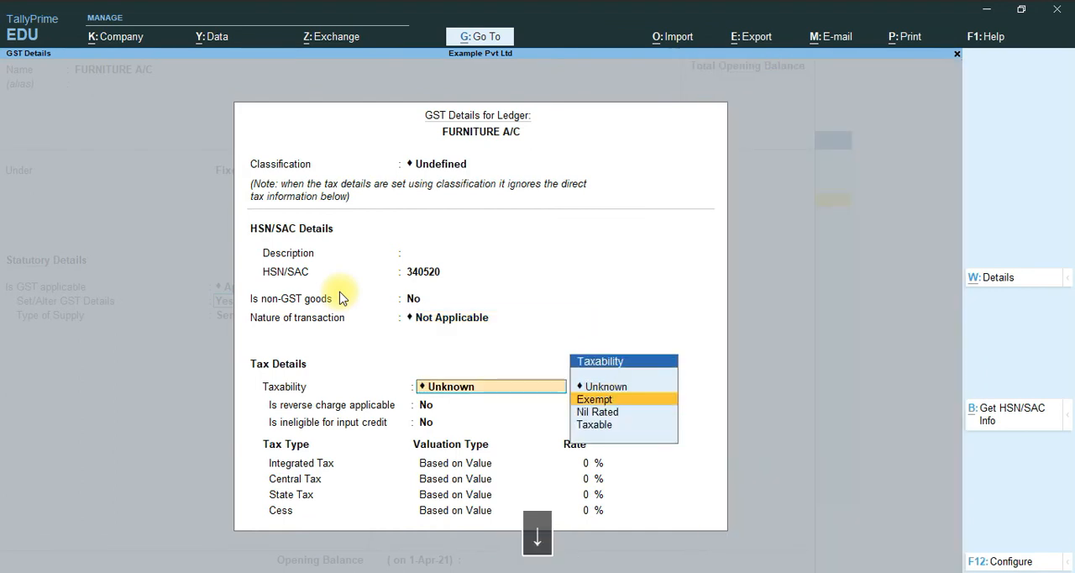
pyautogui.press('Return')
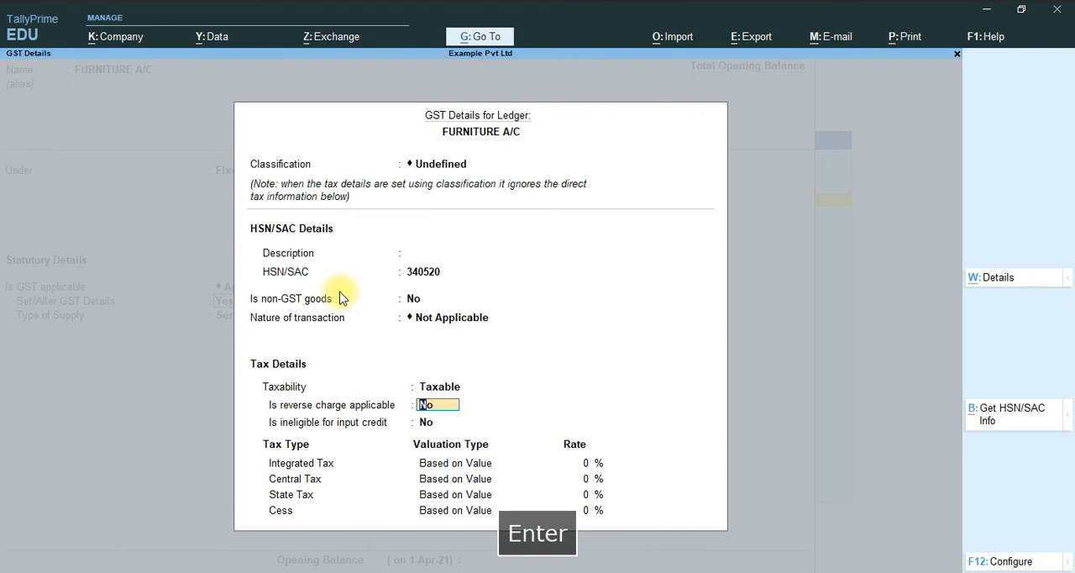
pyautogui.press('Return')
pyautogui.press('Return')
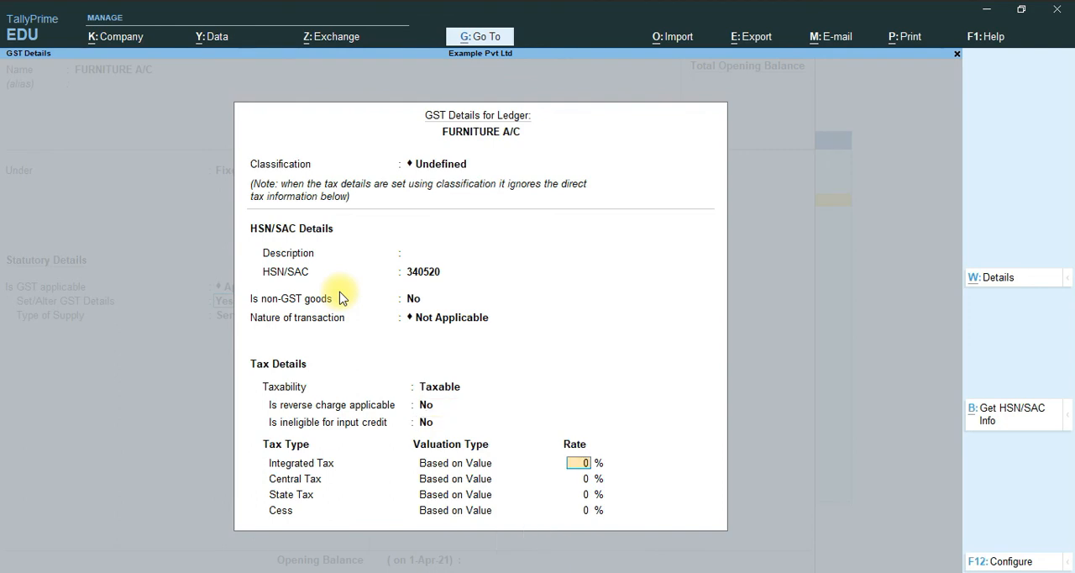
# - Set the furniture ledger's Integrated Tax rate to 18% and accept its GST details
pyautogui.write('18')
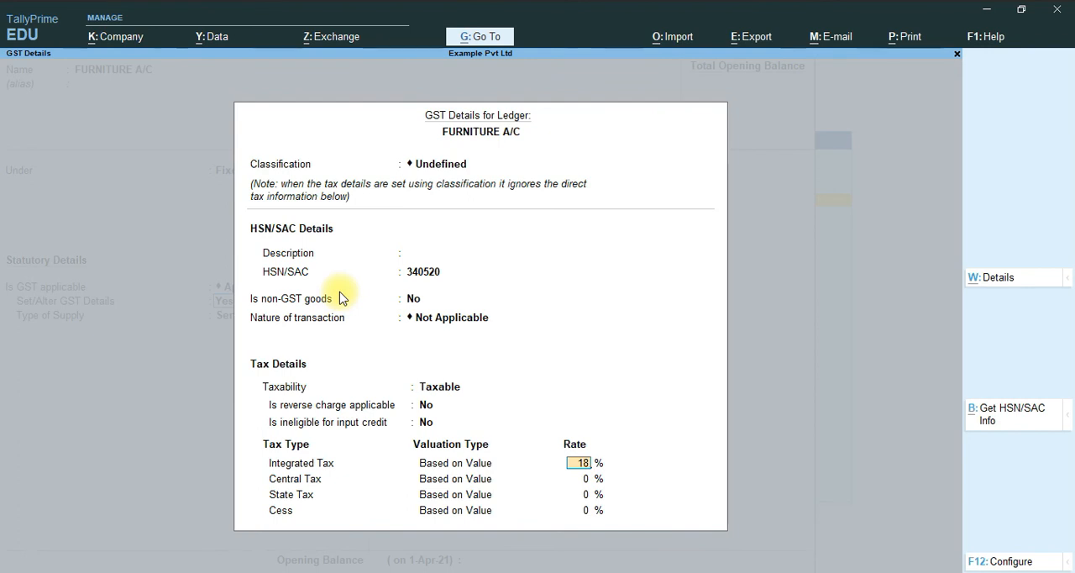
pyautogui.press('Return')
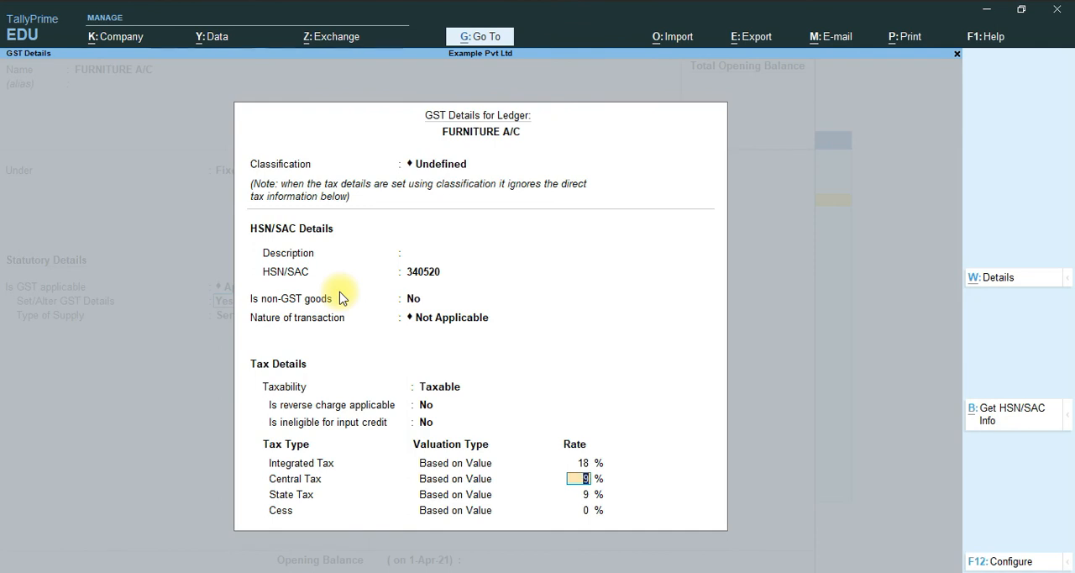
pyautogui.press('Return')
pyautogui.press('Return')
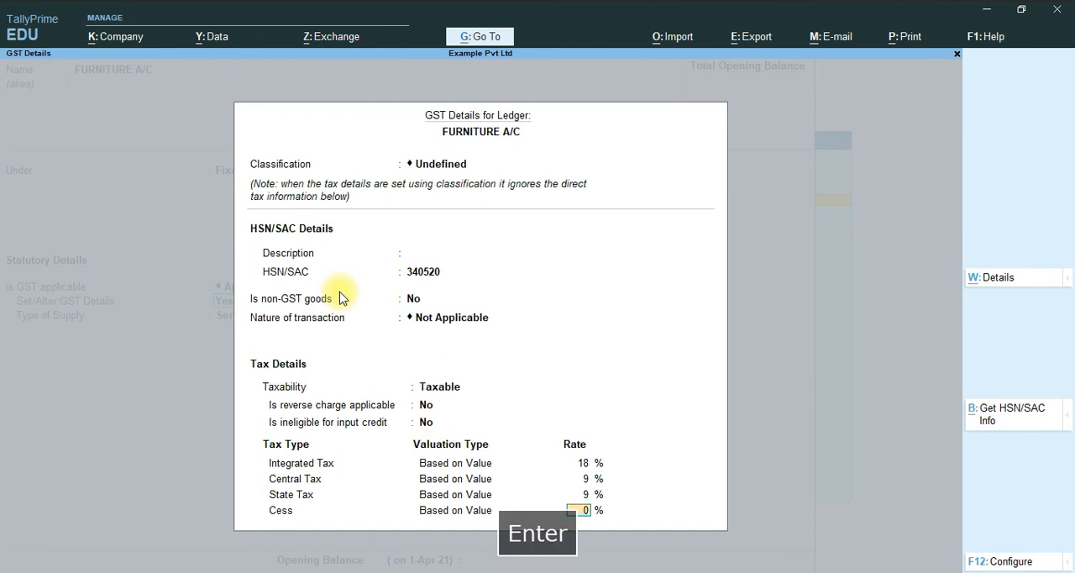
pyautogui.press('Return')
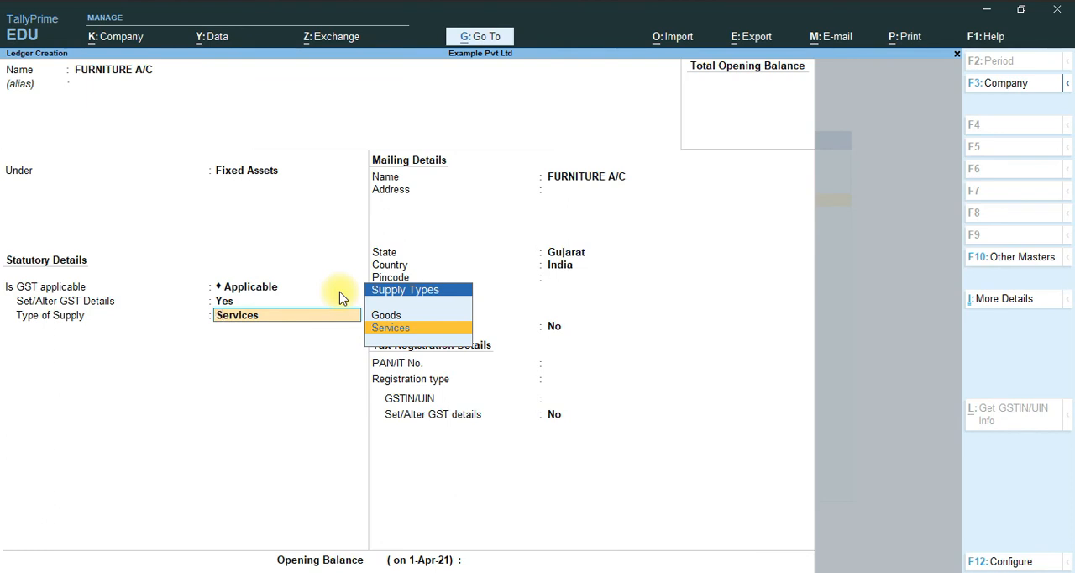
# - Choose Services as the type of supply and keep the mailing state Gujarat and country India, leaving address and pincode blank
pyautogui.press('Return')
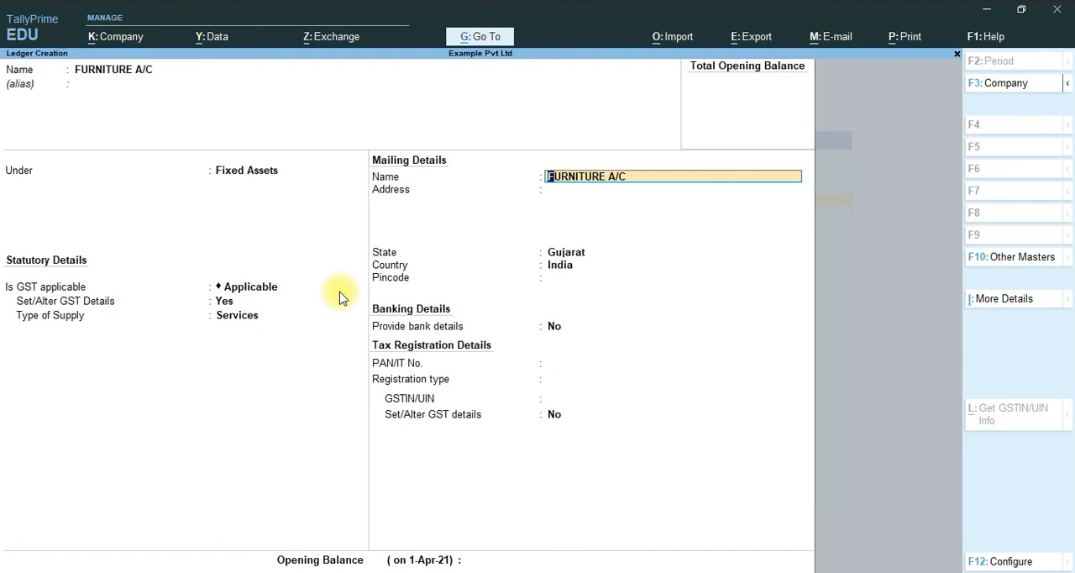
pyautogui.press('Return')
pyautogui.press('Return')
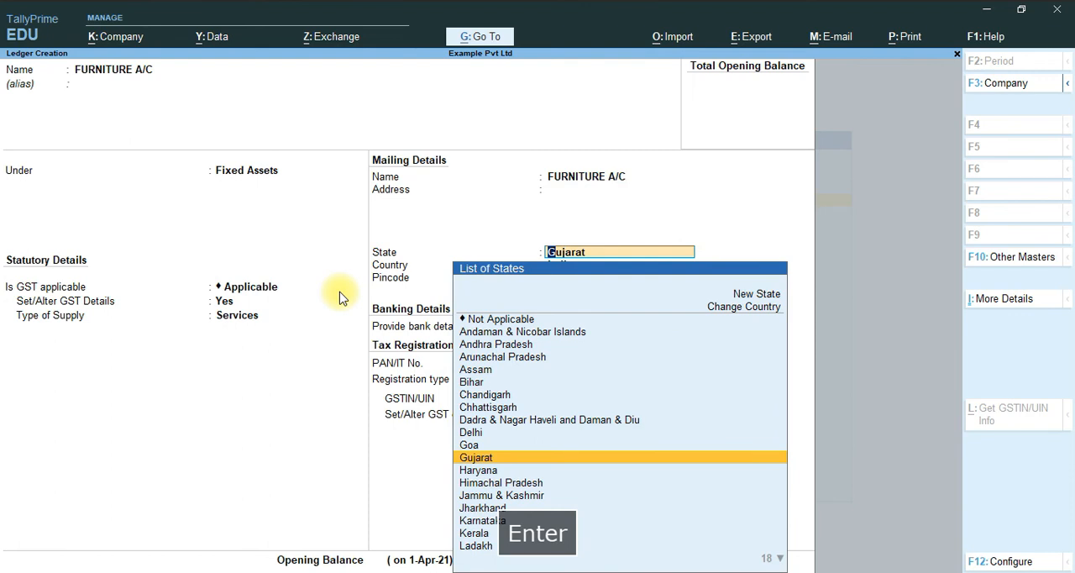
pyautogui.press('Return')
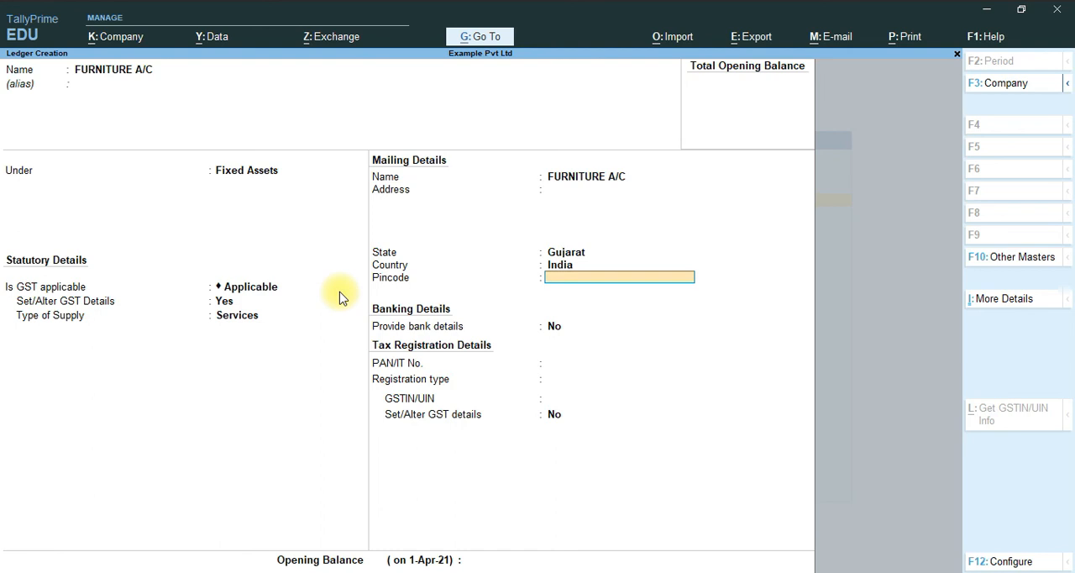
pyautogui.press('Return')
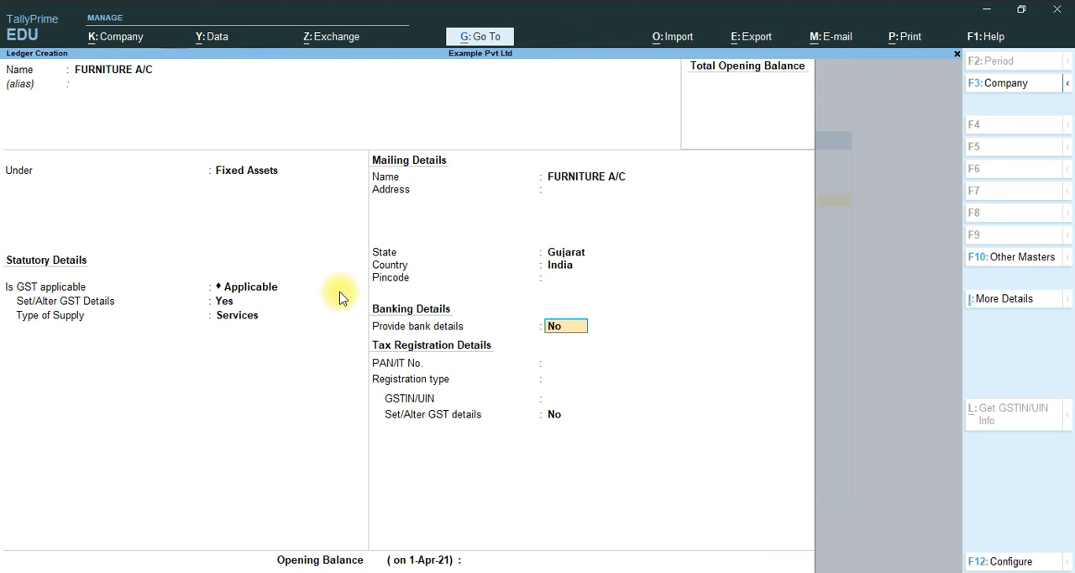
pyautogui.press('Up')
pyautogui.press('Up')
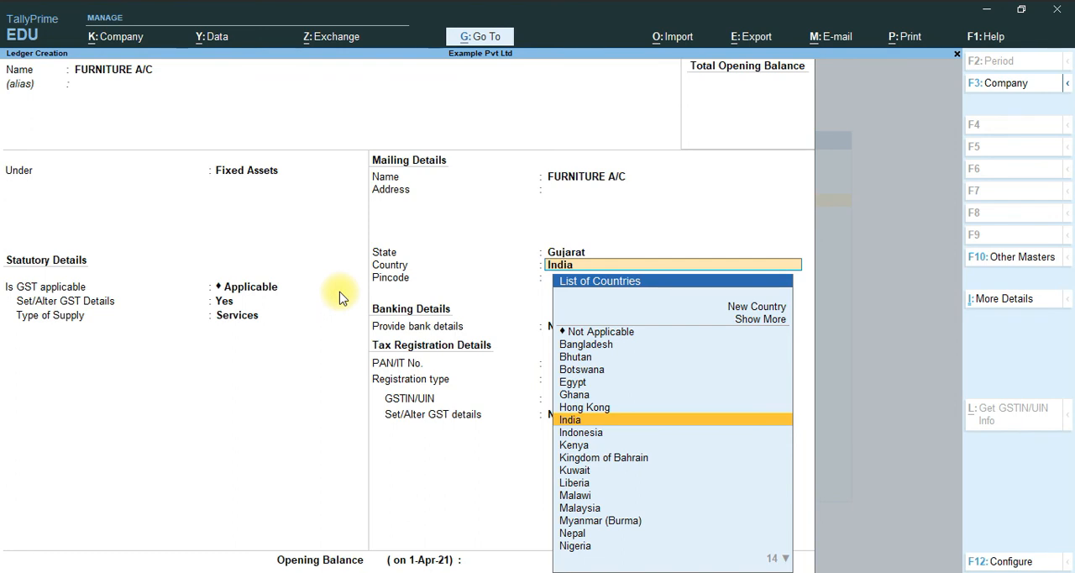
pyautogui.press('Return')
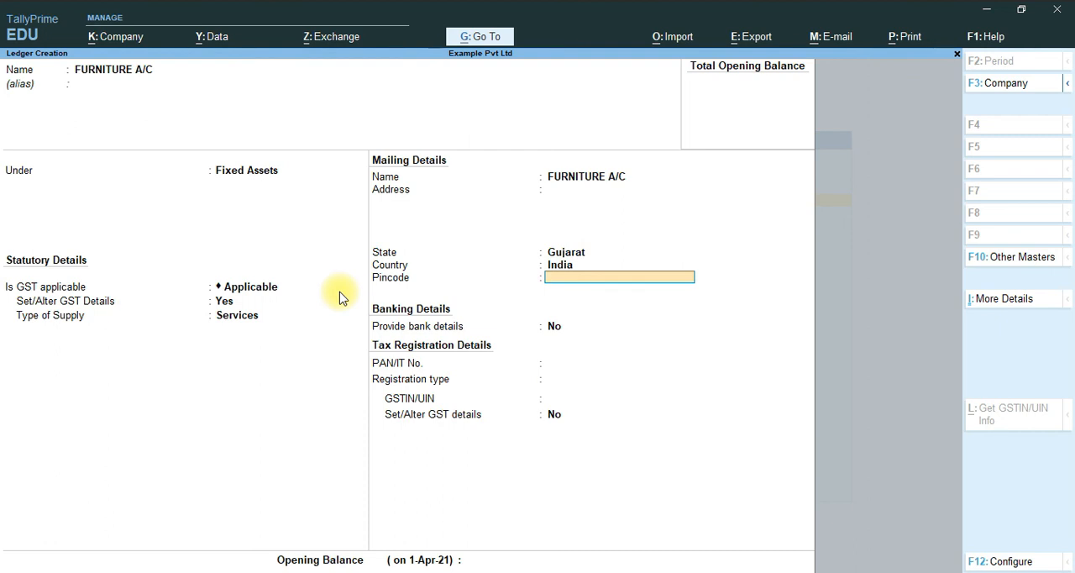
pyautogui.press('Return')
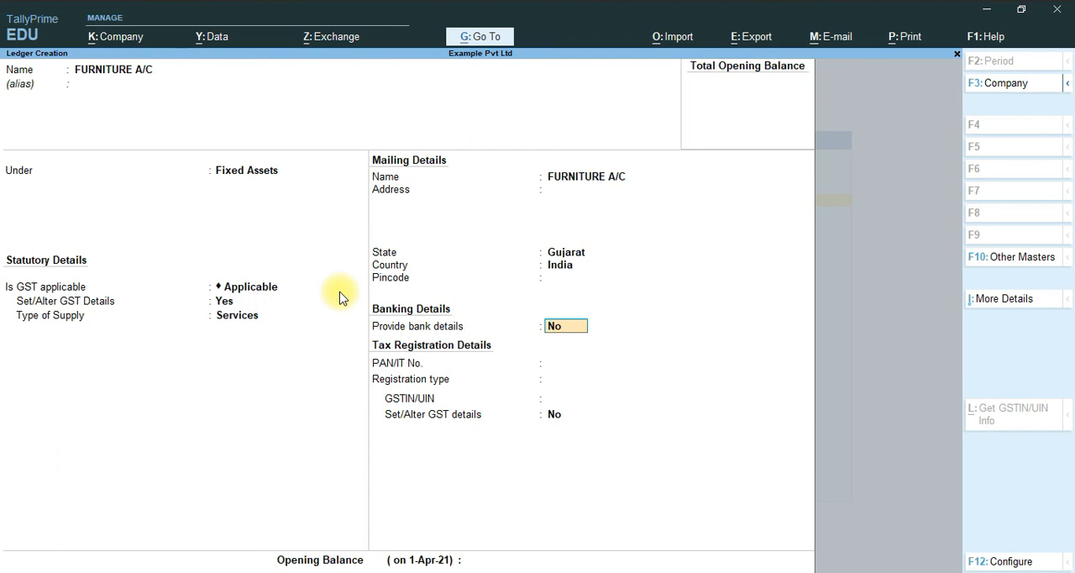
# - Skip the bank details, PAN and opening balance, and save the FURNITURE A/C ledger
pyautogui.press('Return')
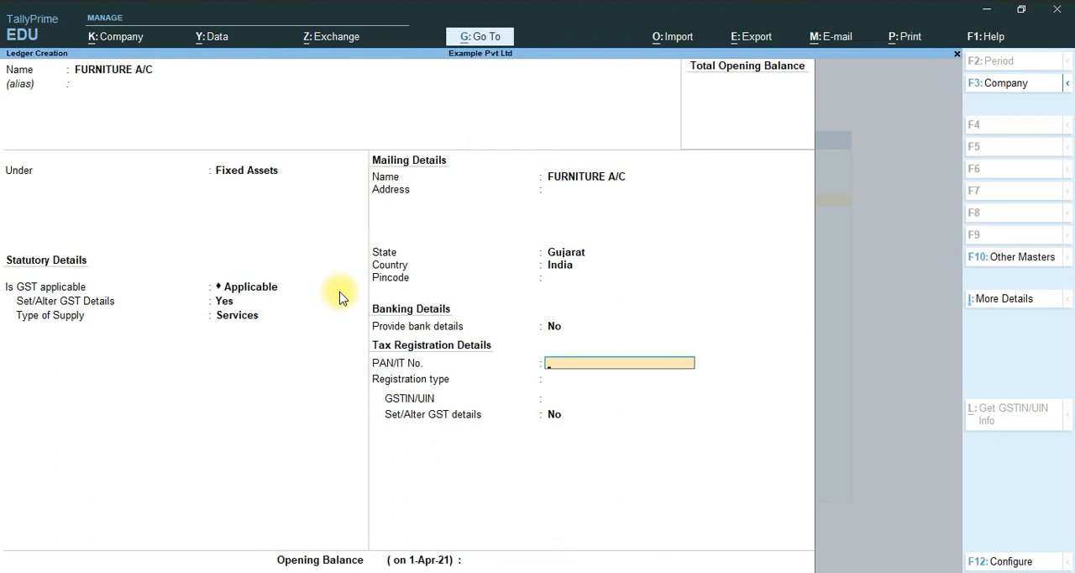
pyautogui.press('Return')
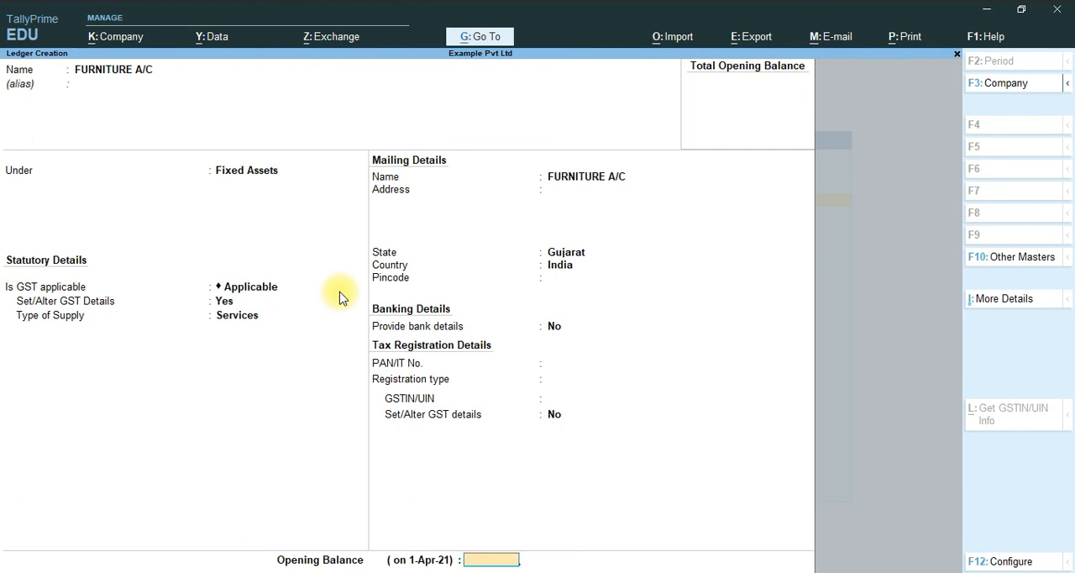
pyautogui.press('Return')
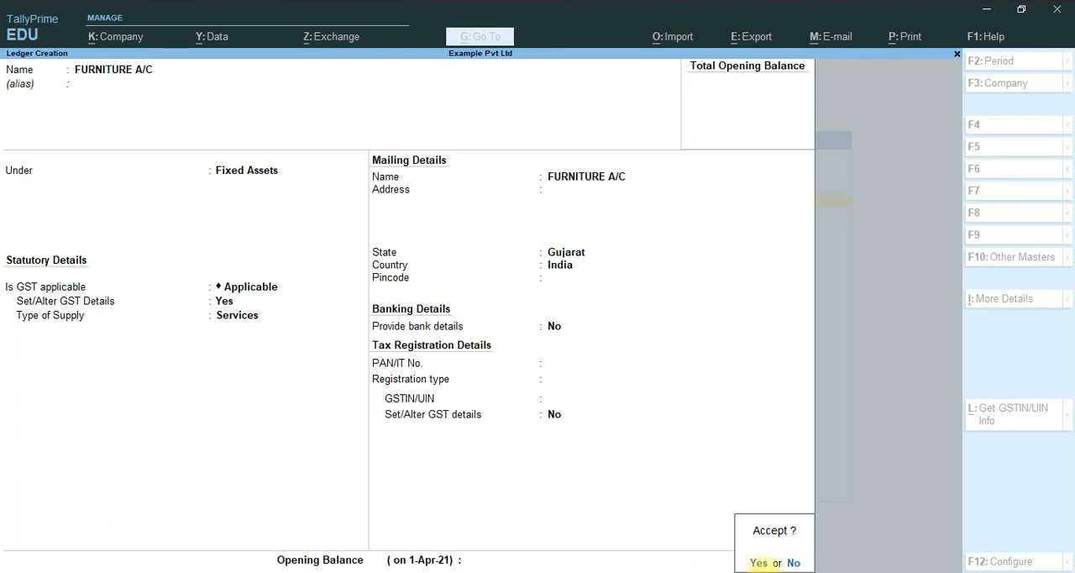
pyautogui.click(759, 563)
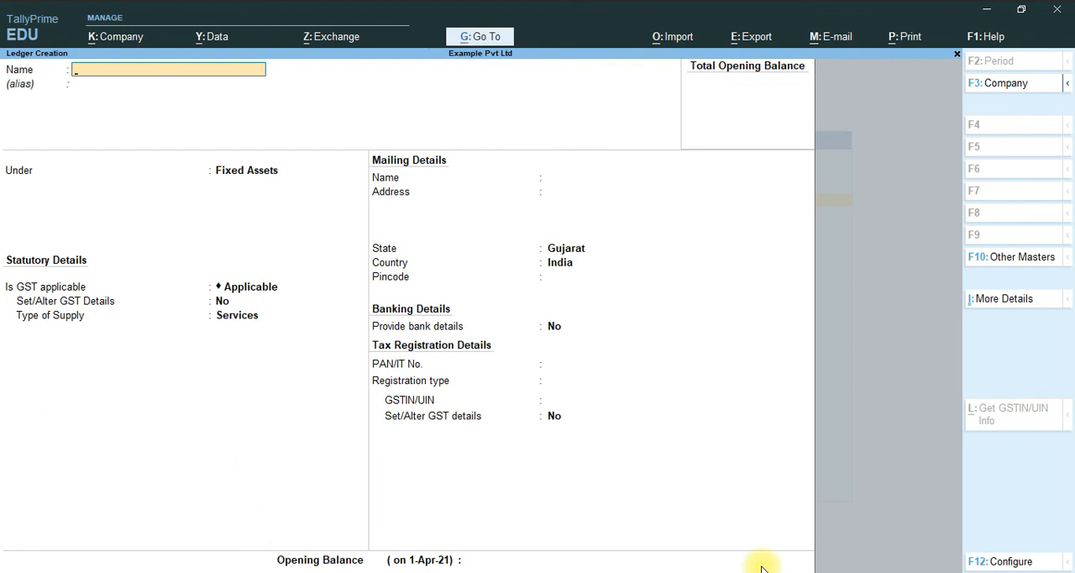
# - Leave ledger creation and open the existing RENT A/C ledger for alteration
pyautogui.press('Escape')
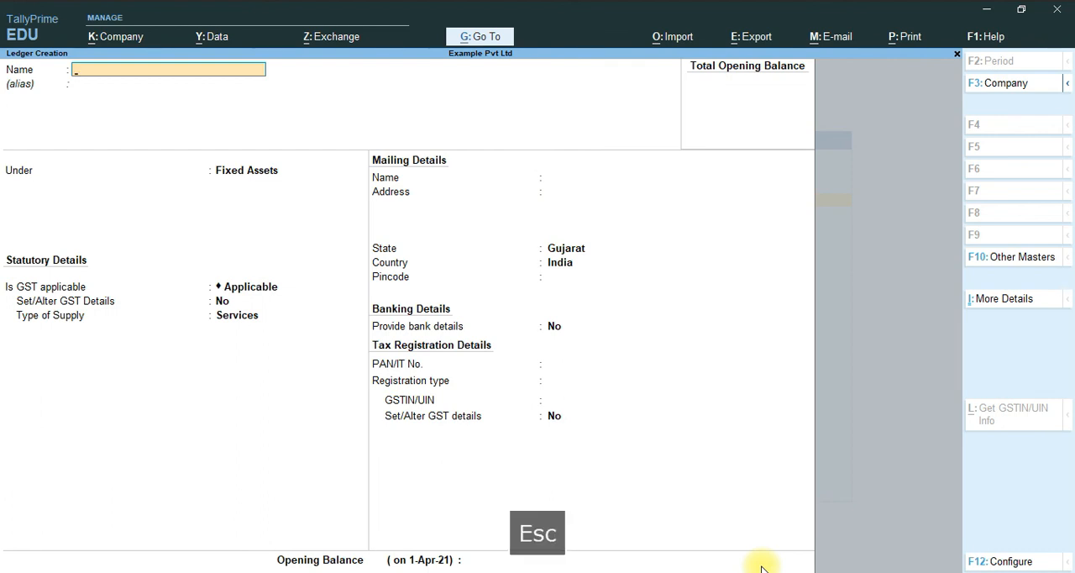
pyautogui.click(759, 563)
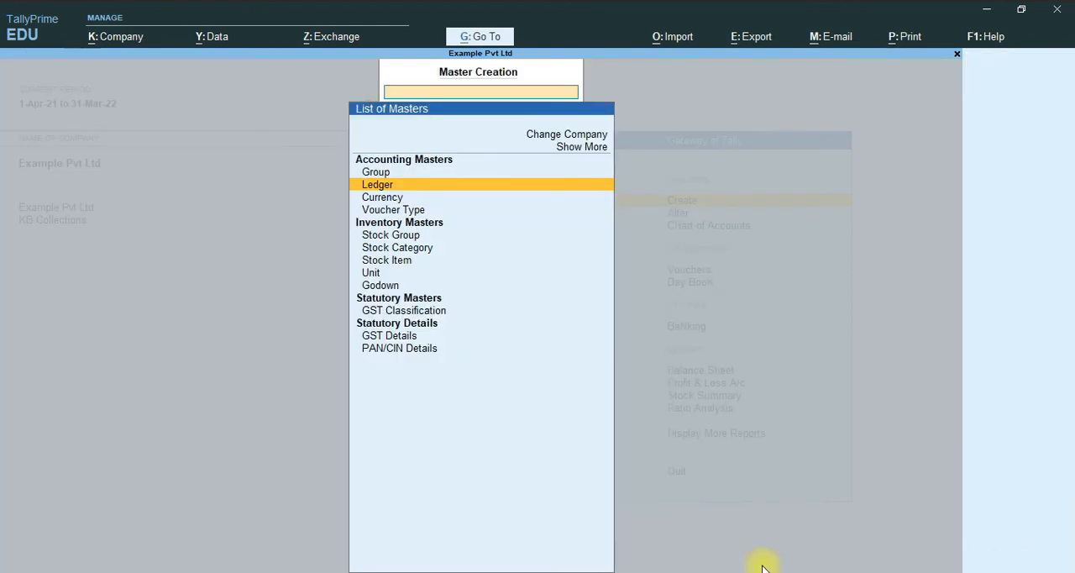
pyautogui.press('Escape')
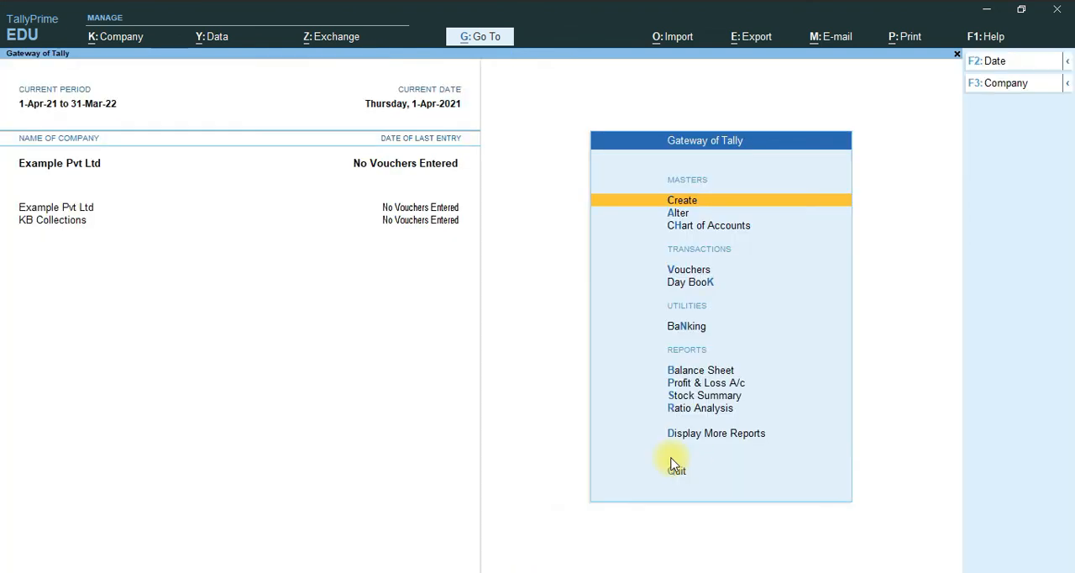
pyautogui.click(679, 213)
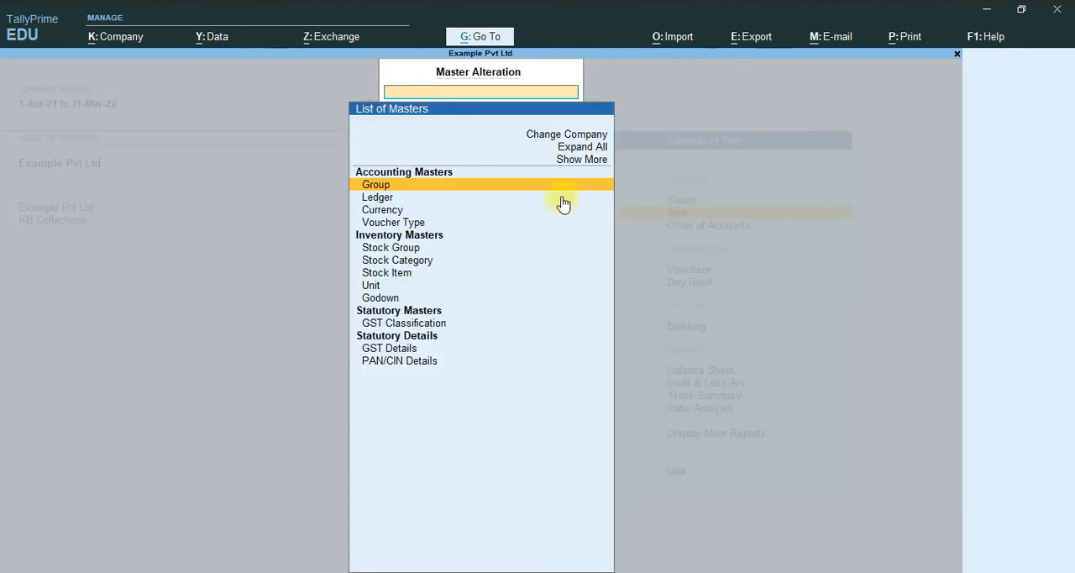
pyautogui.click(377, 197)
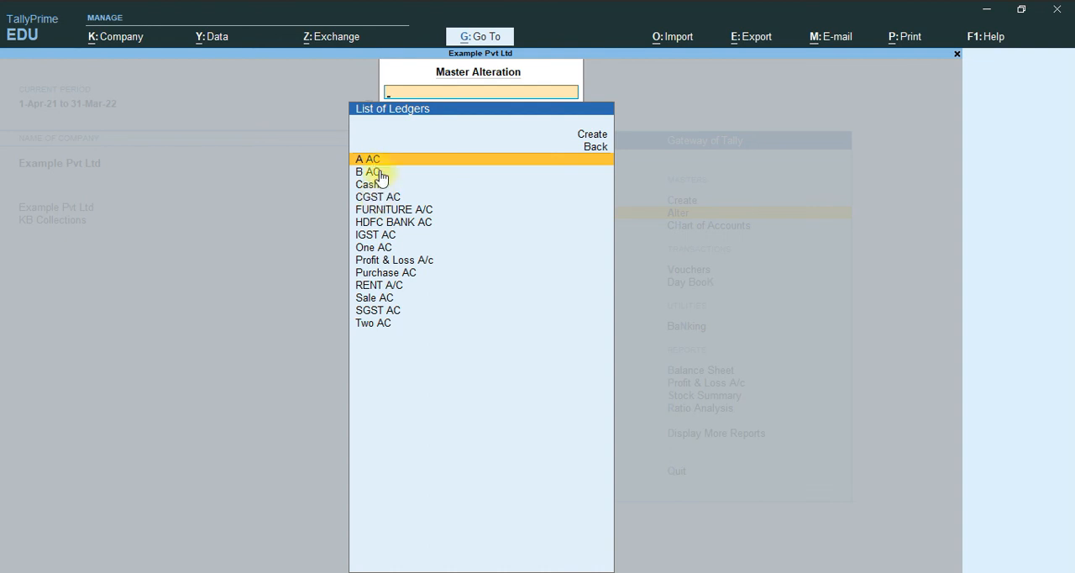
pyautogui.click(379, 285)
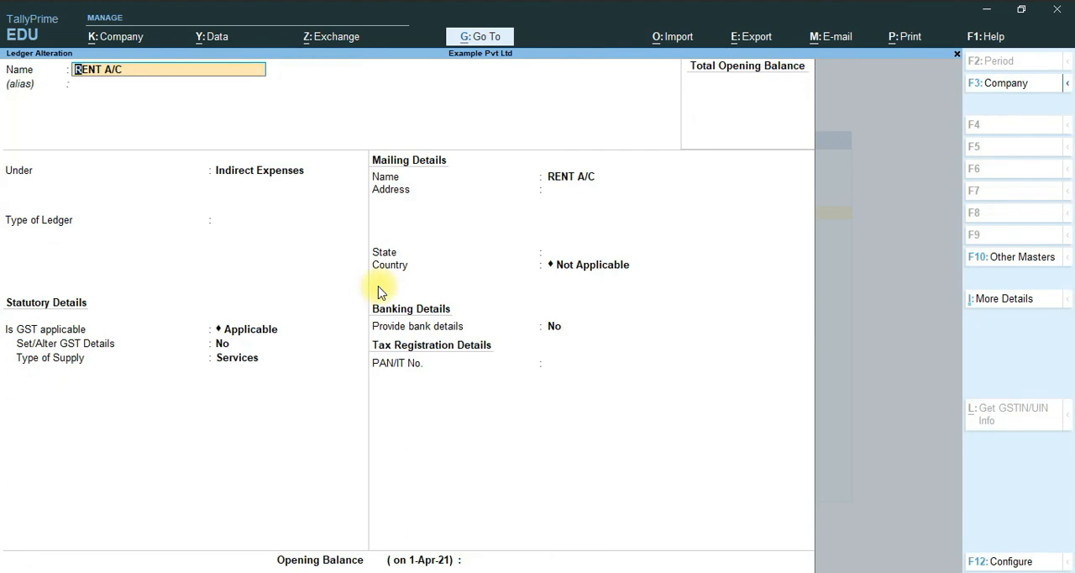
# - Set the RENT A/C type of ledger to Not Applicable, keep GST applicable with Services as supply type, and save the alteration
pyautogui.press('Return')
pyautogui.press('Return')
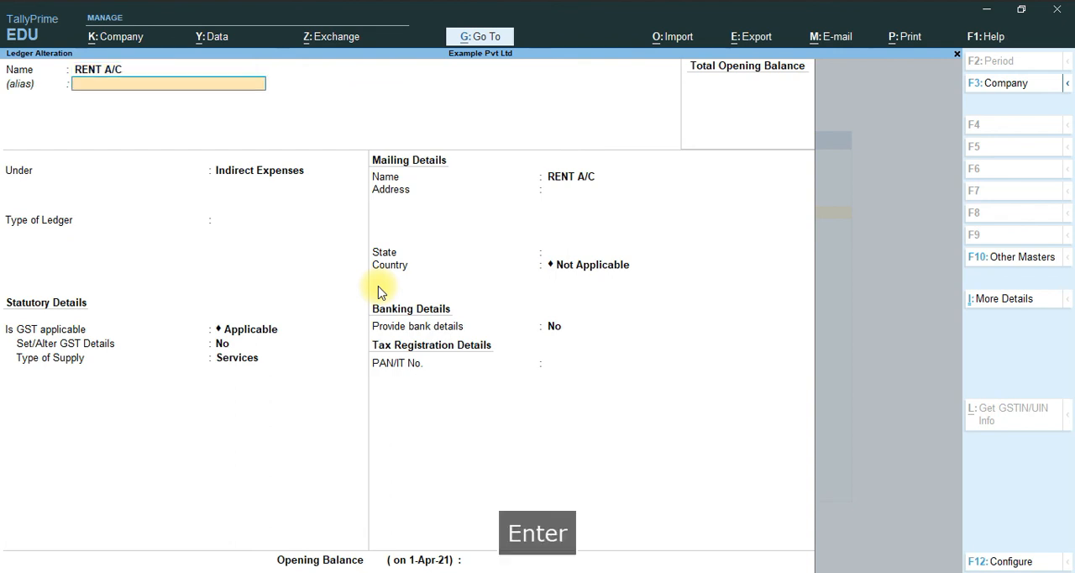
pyautogui.press('Return')
pyautogui.press('Return')
pyautogui.press('Return')
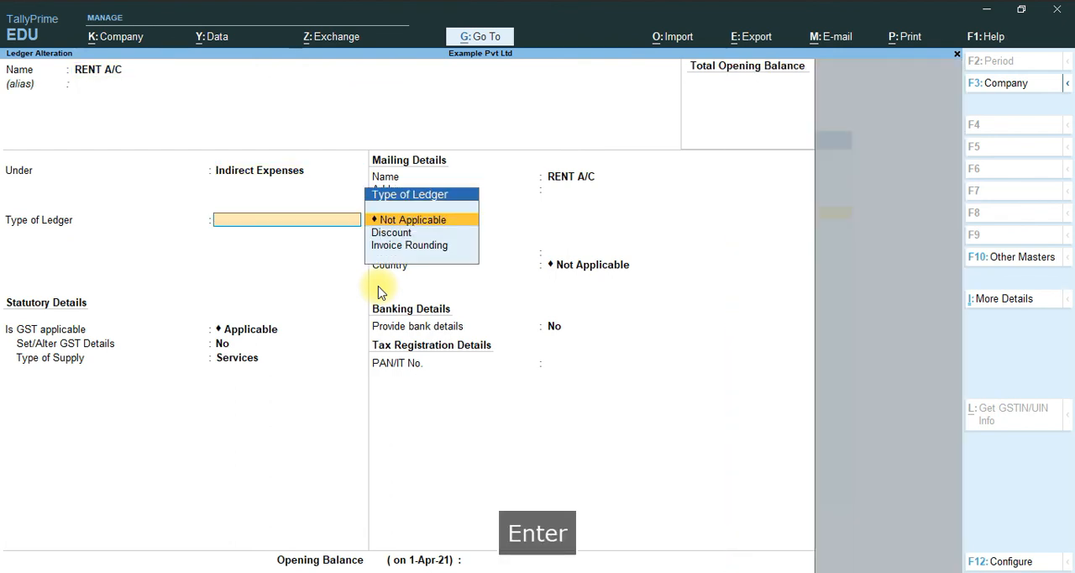
pyautogui.press('Return')
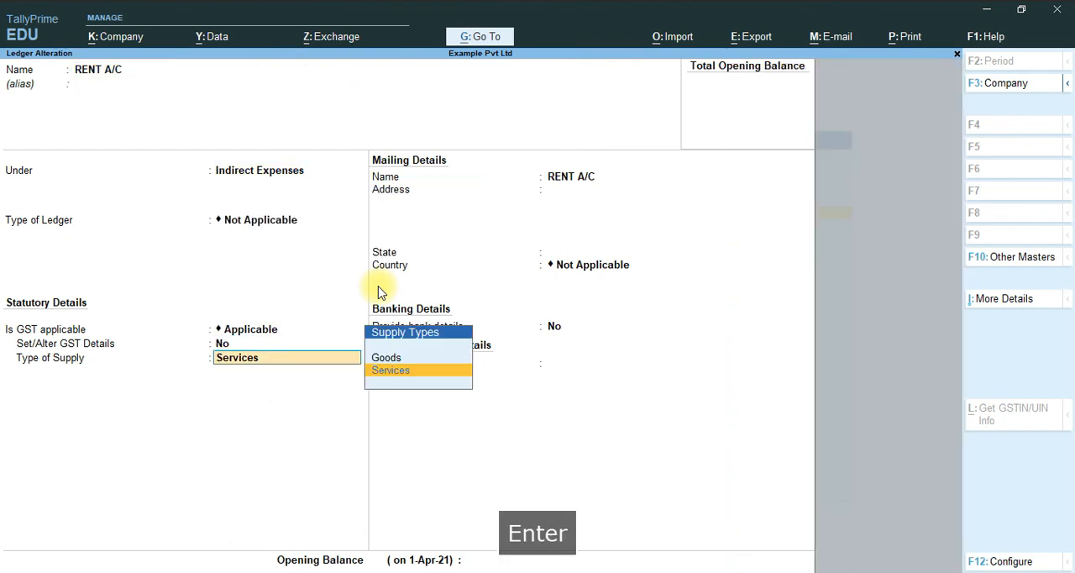
pyautogui.press('Return')
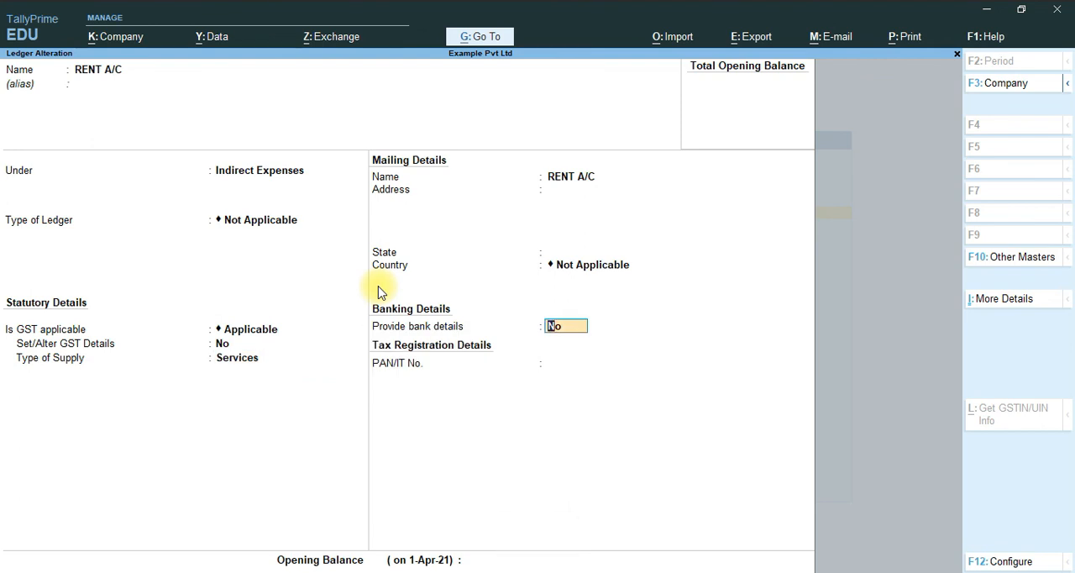
pyautogui.press('Return')
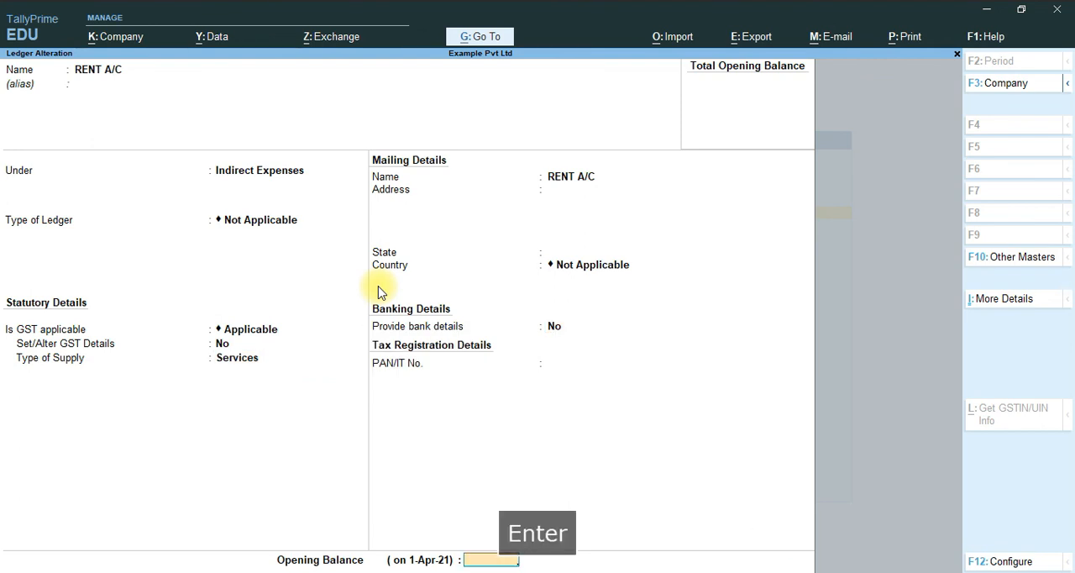
pyautogui.press('Return')
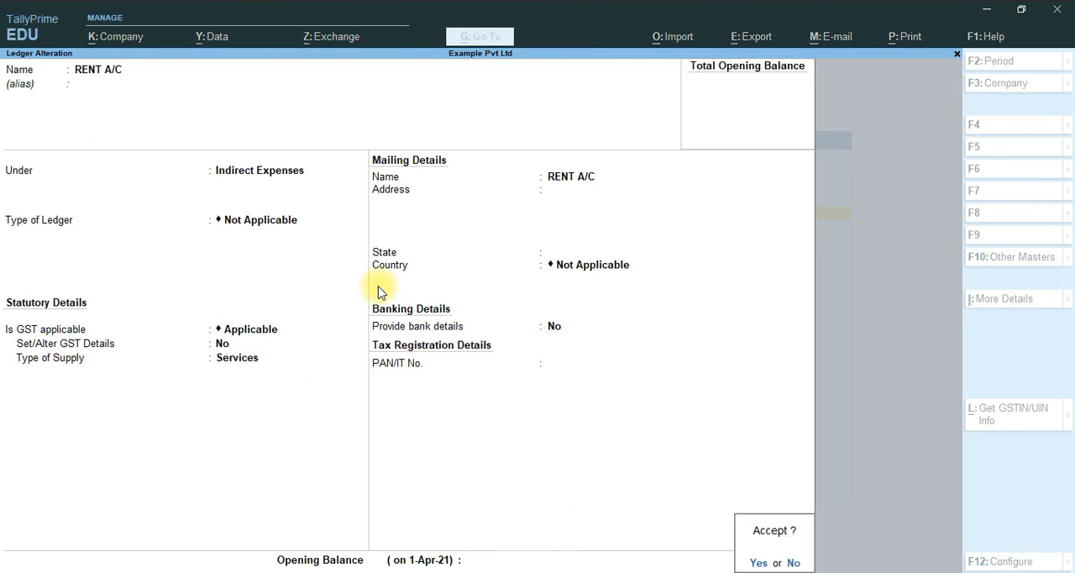
pyautogui.press('y')
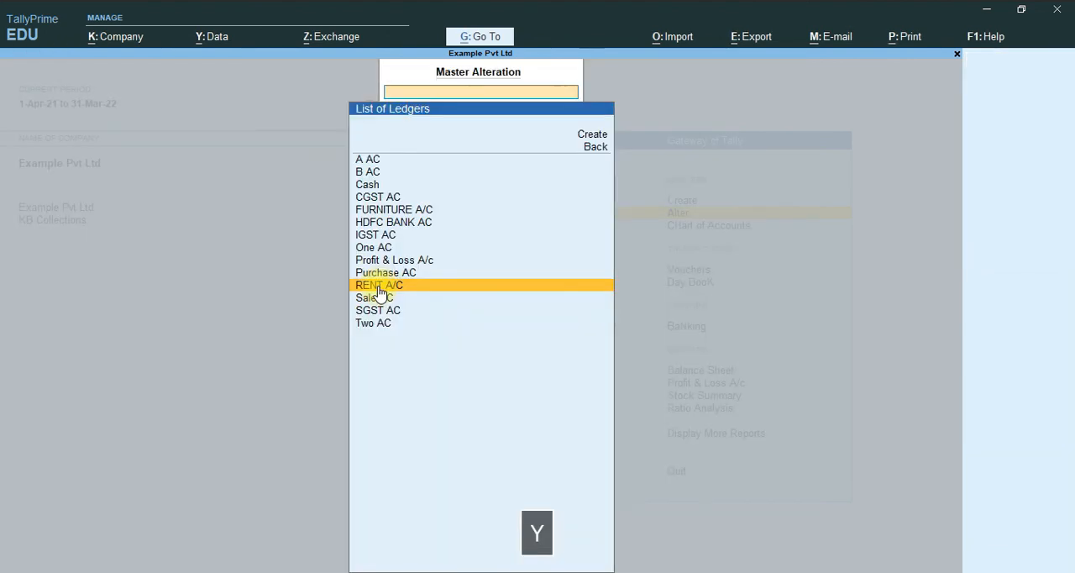